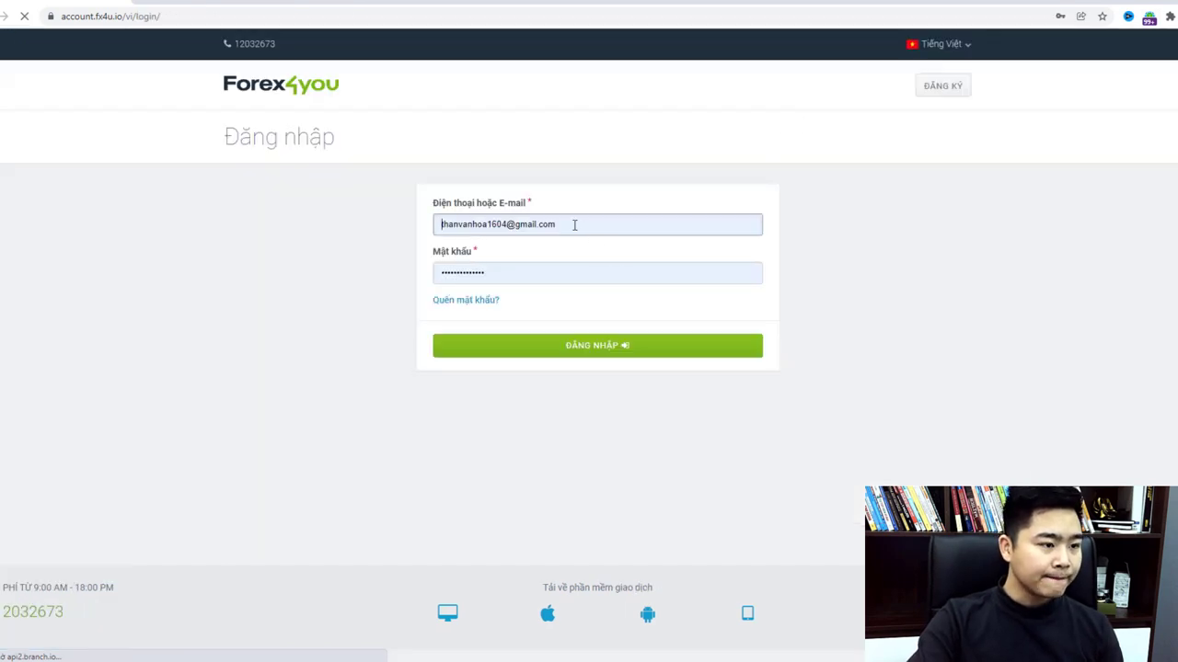
# Step: Fill the e-mail and account password fields with a saved login and sign in to the Forex4you account
pyautogui.click(574, 224)
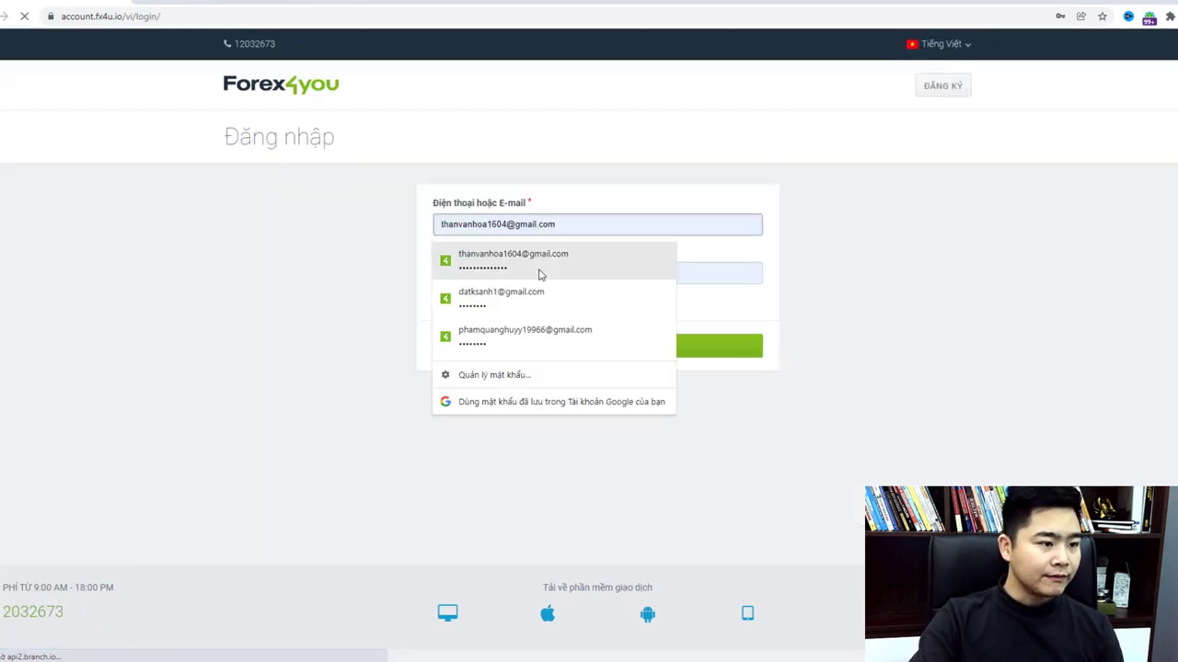
pyautogui.click(519, 300)
pyautogui.click(623, 342)
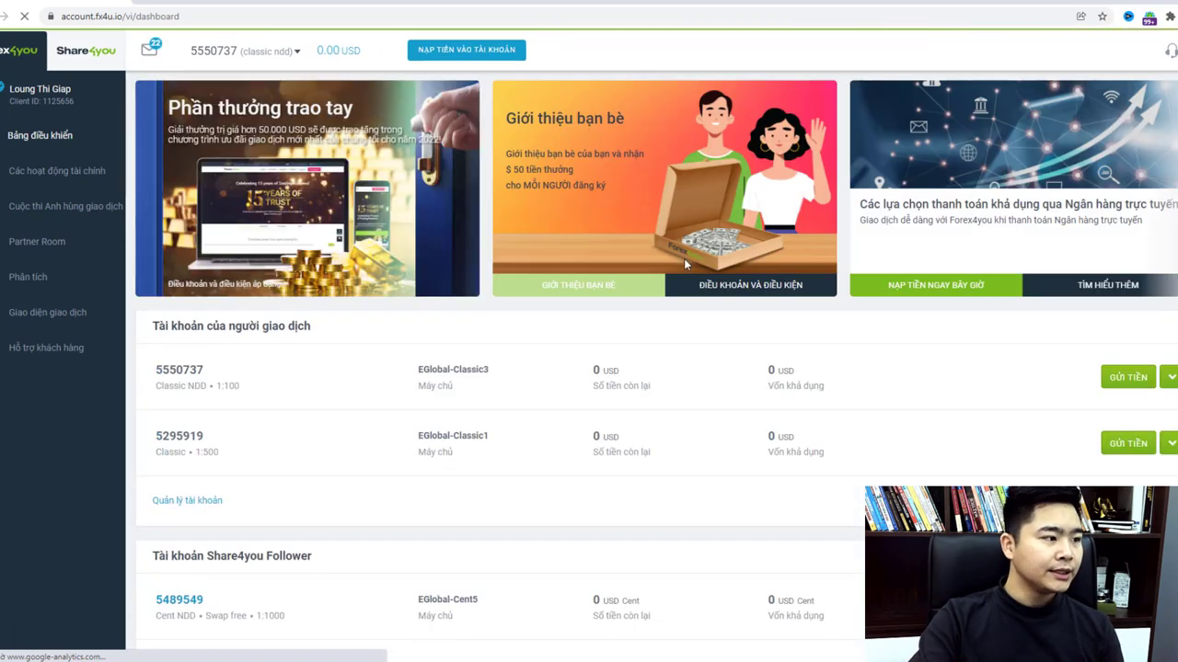
# Step: Look over the dashboard's account sections and start adding a new trader account
pyautogui.scroll(-4, 658, 195)
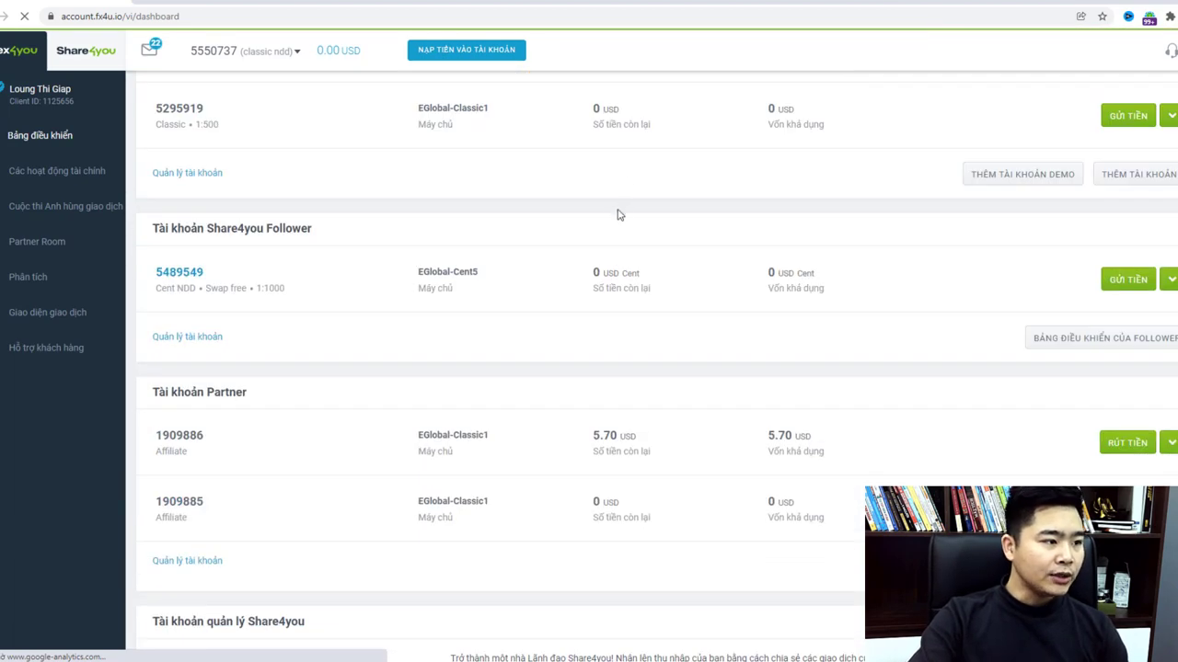
pyautogui.scroll(4, 618, 215)
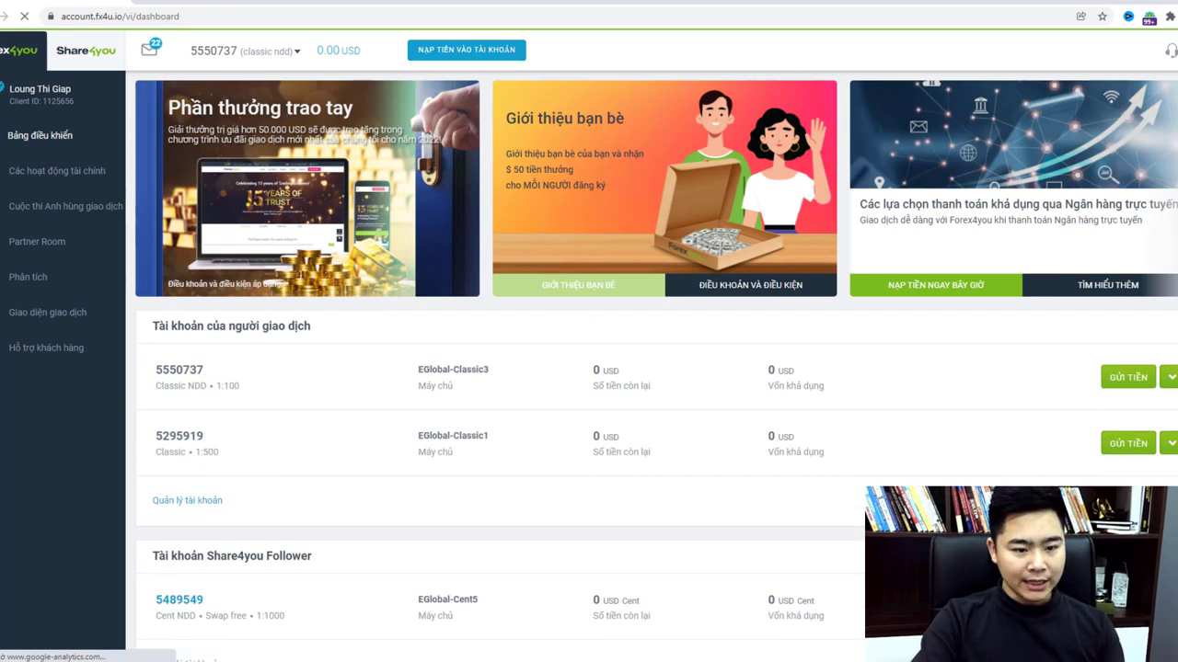
pyautogui.scroll(-2, 963, 448)
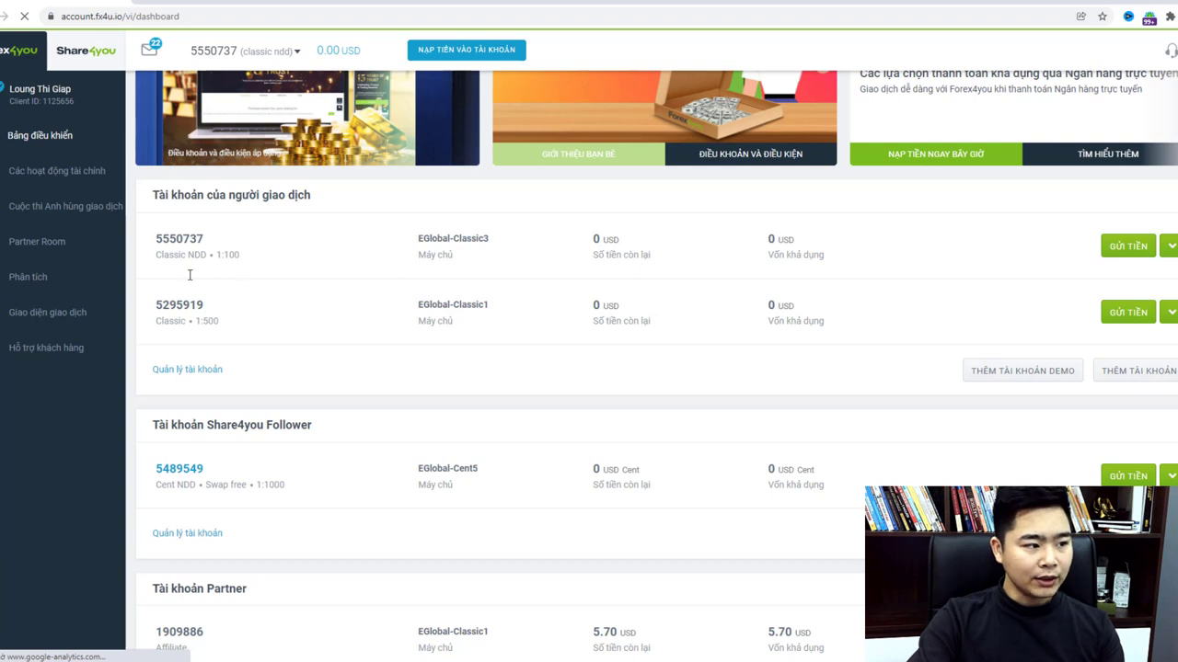
pyautogui.click(1104, 371)
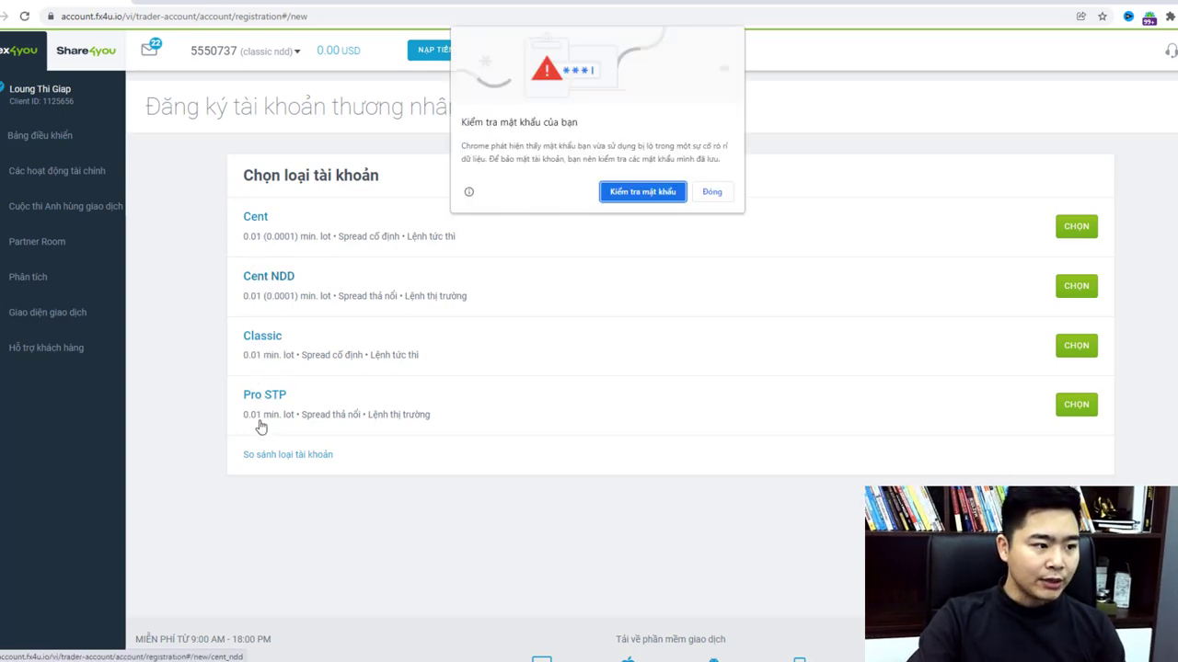
# Step: Dismiss the password check notice, then choose the Pro STP account type and review its trading conditions
pyautogui.click(711, 191)
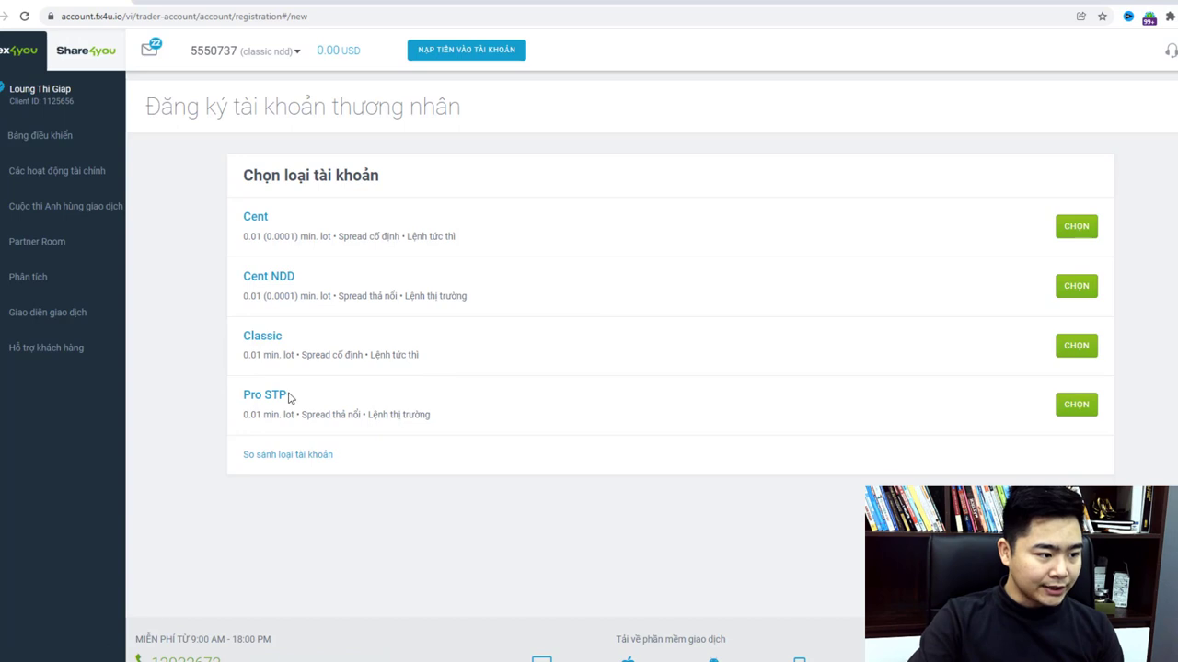
pyautogui.click(1092, 409)
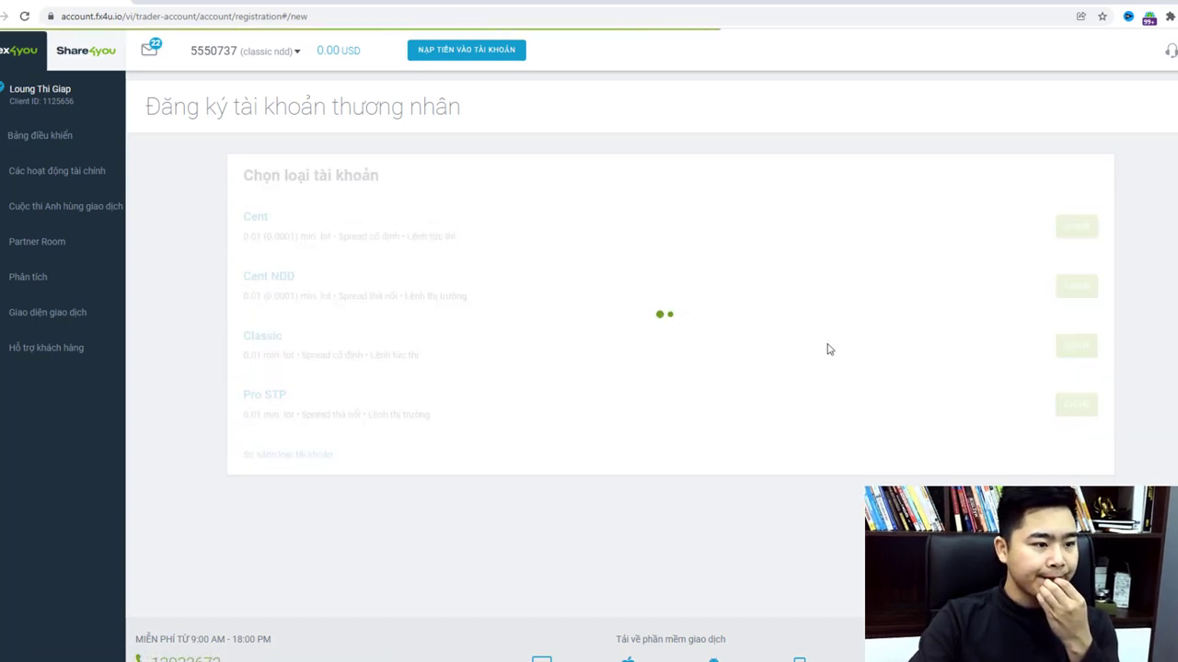
pyautogui.scroll(-2, 697, 381)
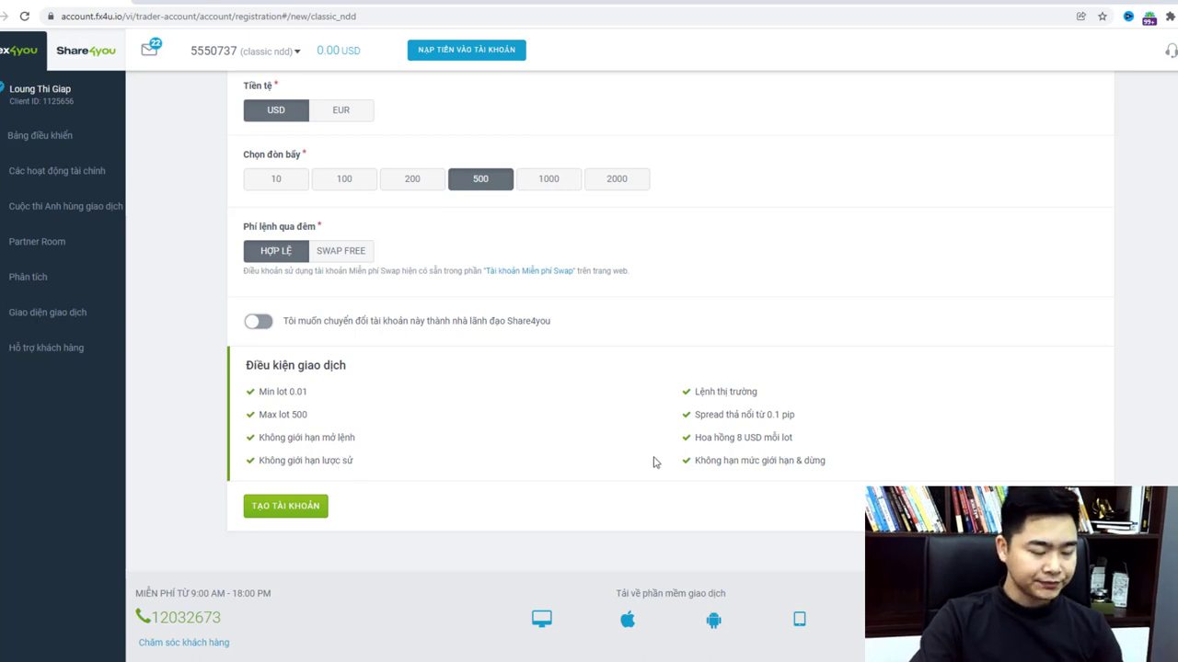
pyautogui.moveTo(697, 394); pyautogui.dragTo(768, 407)
pyautogui.click(766, 407)
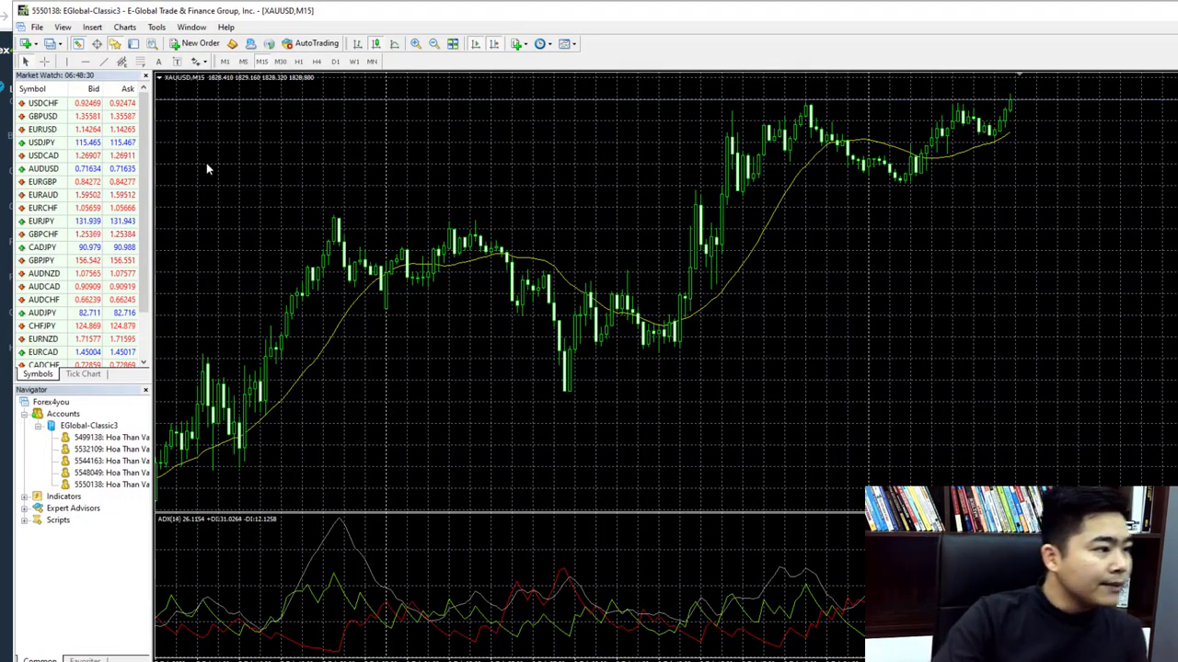
# Step: Switch to the MetaTrader terminal and compare the bid and ask prices of GBPUSD, EURUSD and USDJPY
pyautogui.click(82, 104)
pyautogui.click(103, 117)
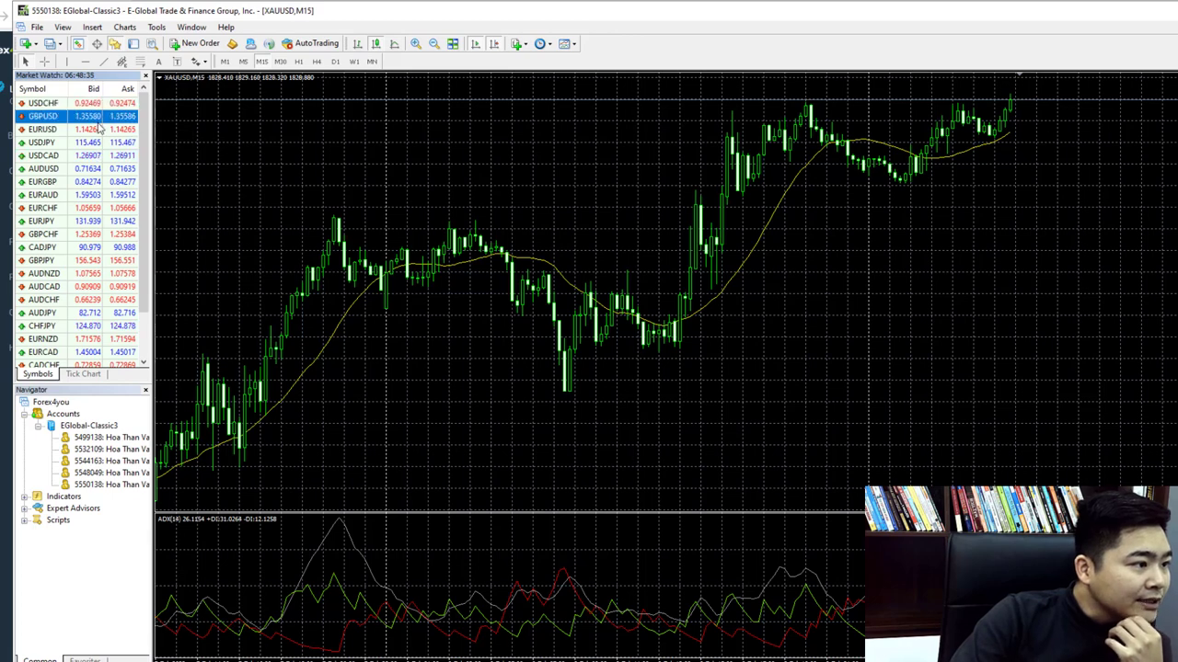
pyautogui.click(99, 129)
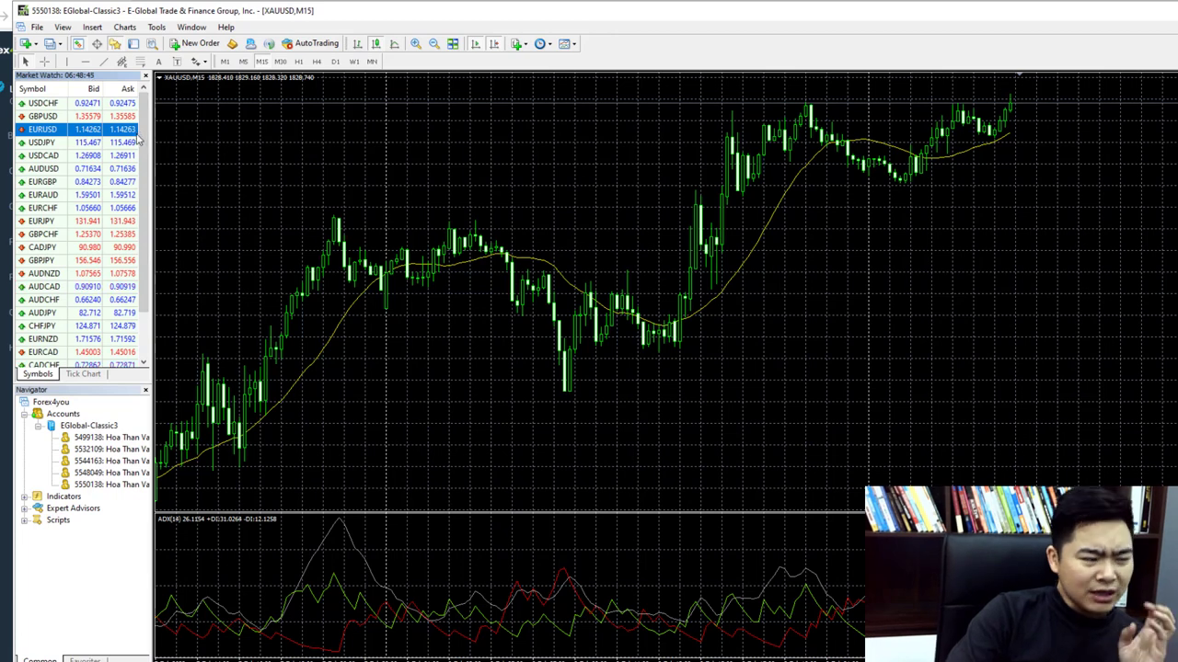
pyautogui.moveTo(134, 140)
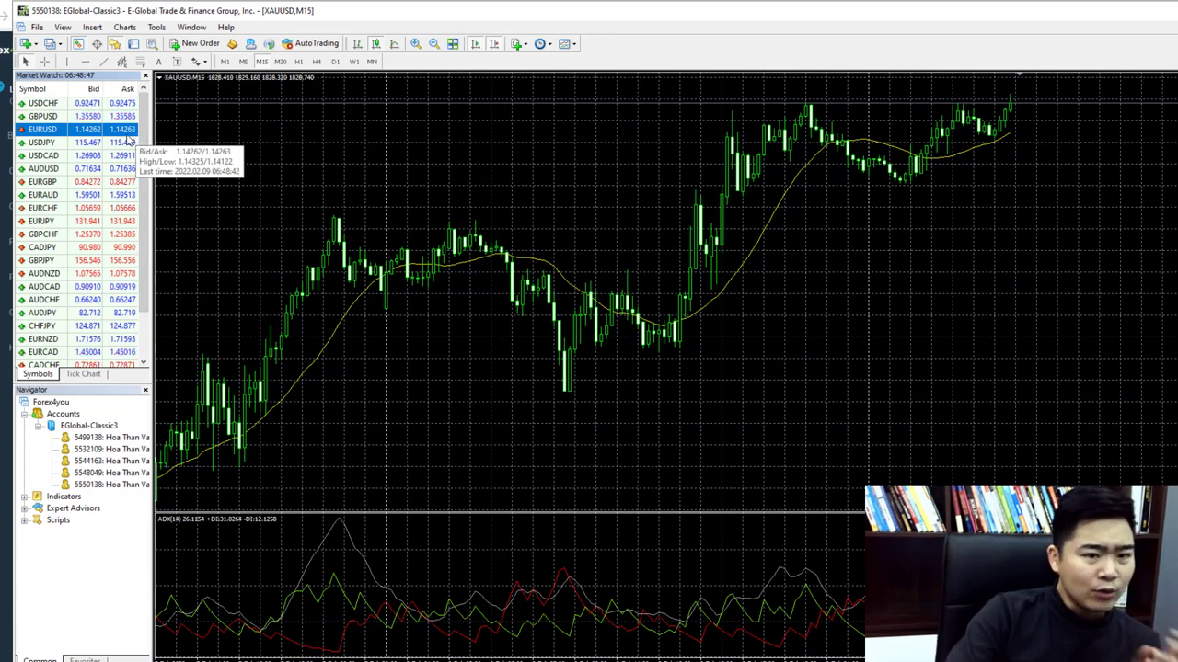
pyautogui.click(129, 142)
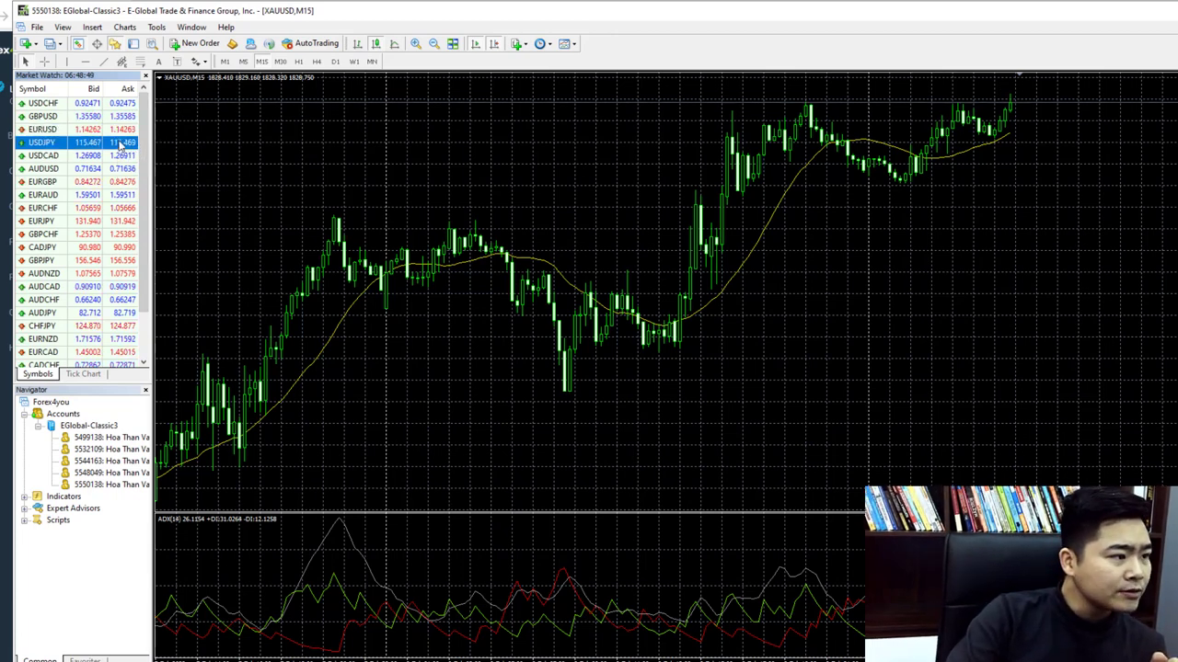
# Step: Examine XAUUSD's bid and ask prices in the symbol list and compare them with the other pairs
pyautogui.scroll(-1, 95, 286)
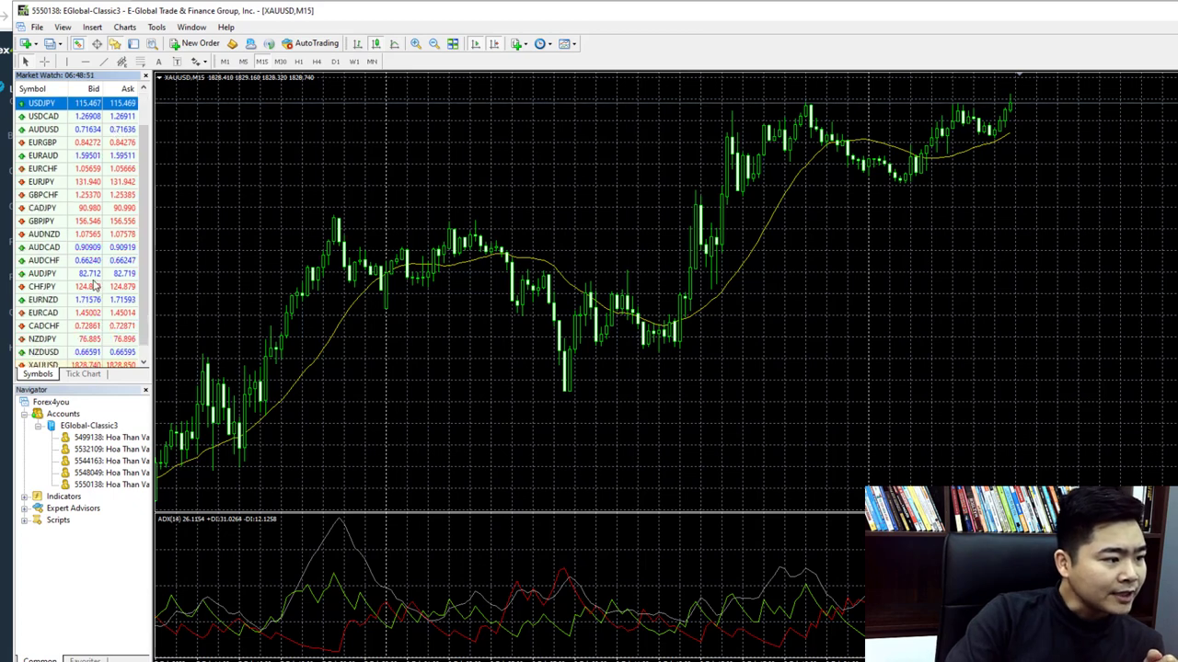
pyautogui.scroll(-1, 88, 304)
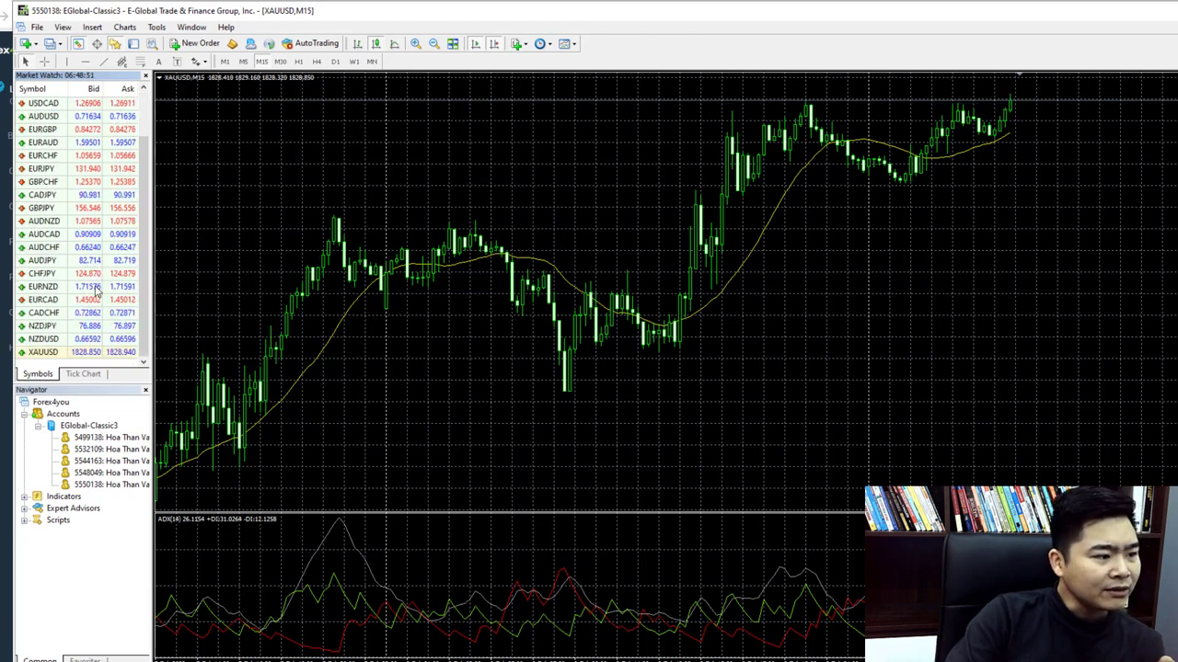
pyautogui.click(95, 353)
pyautogui.moveTo(101, 357)
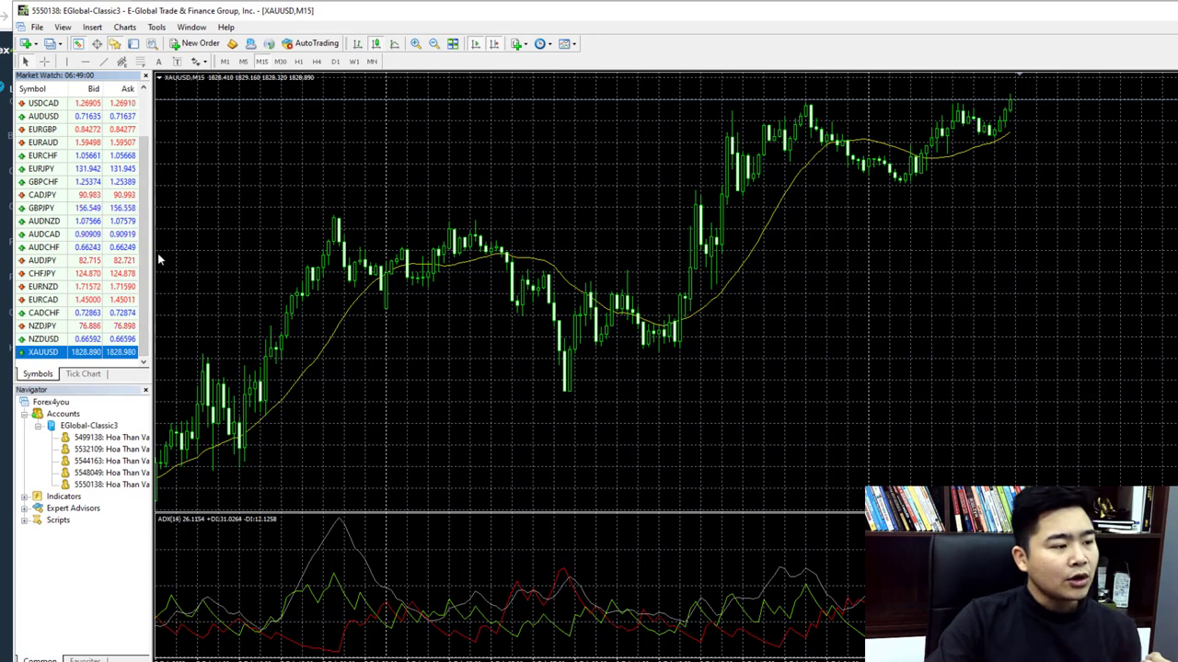
pyautogui.moveTo(101, 303)
pyautogui.scroll(2, 101, 304)
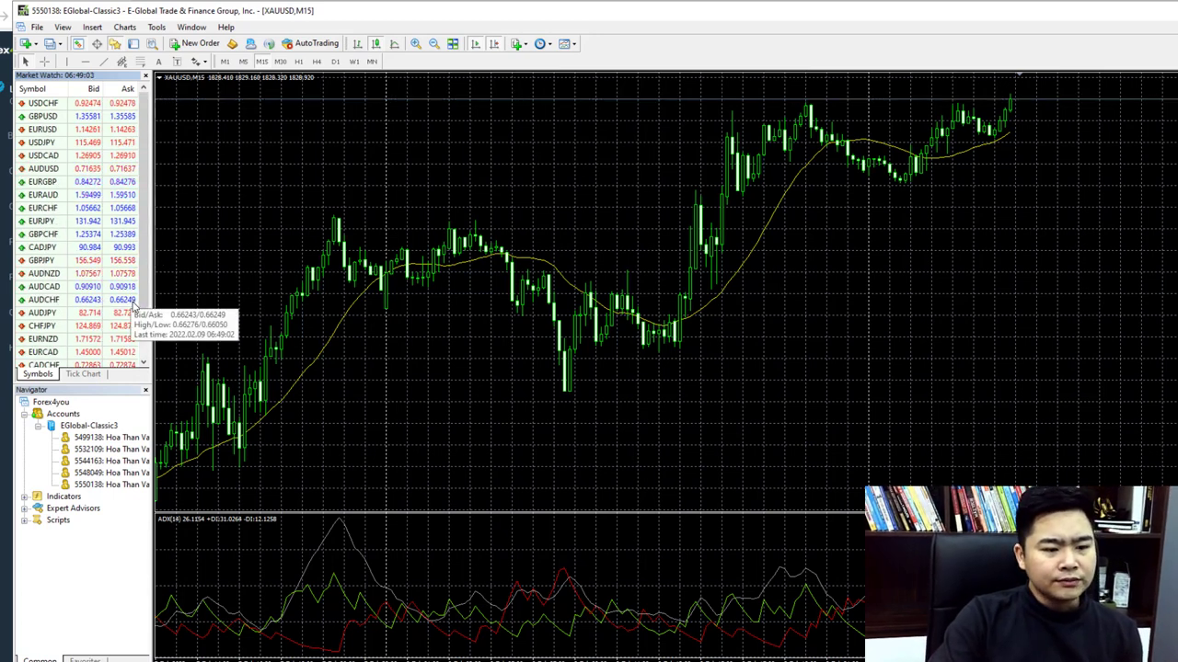
pyautogui.scroll(-2, 124, 278)
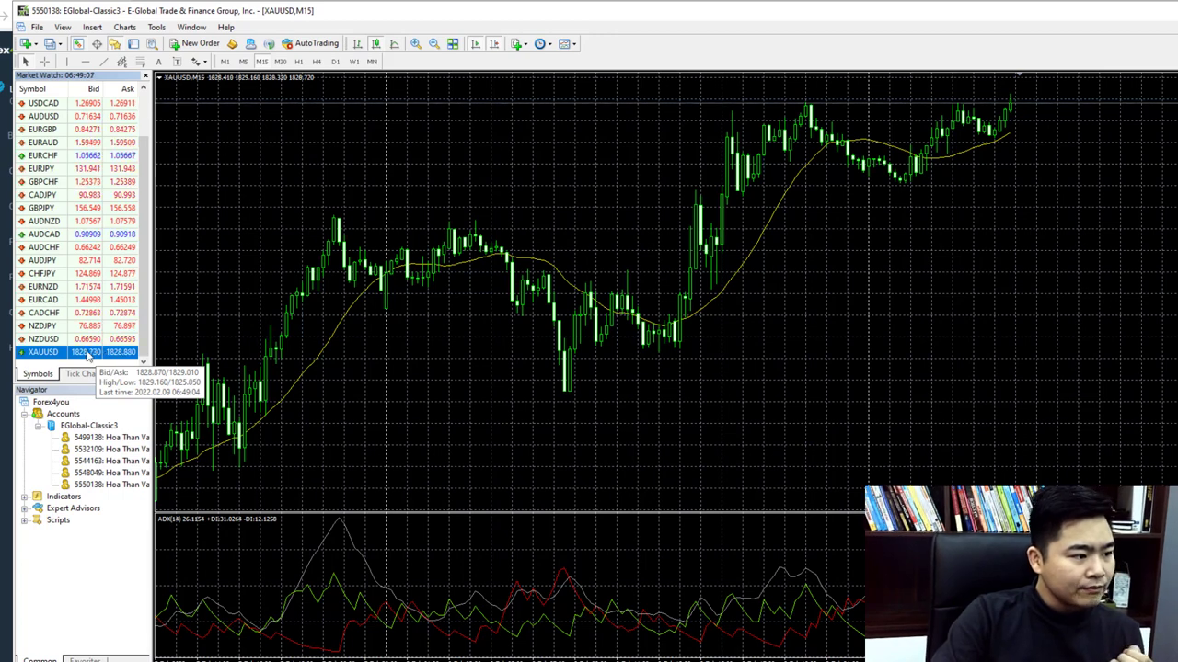
pyautogui.moveTo(134, 267)
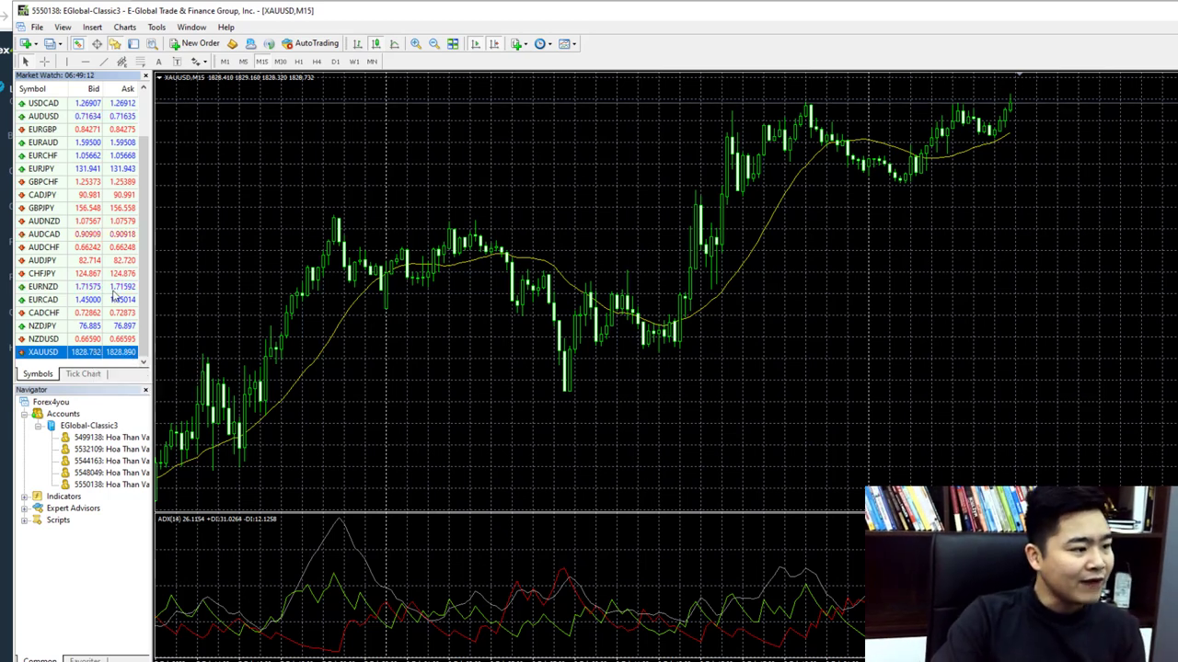
pyautogui.scroll(2, 117, 286)
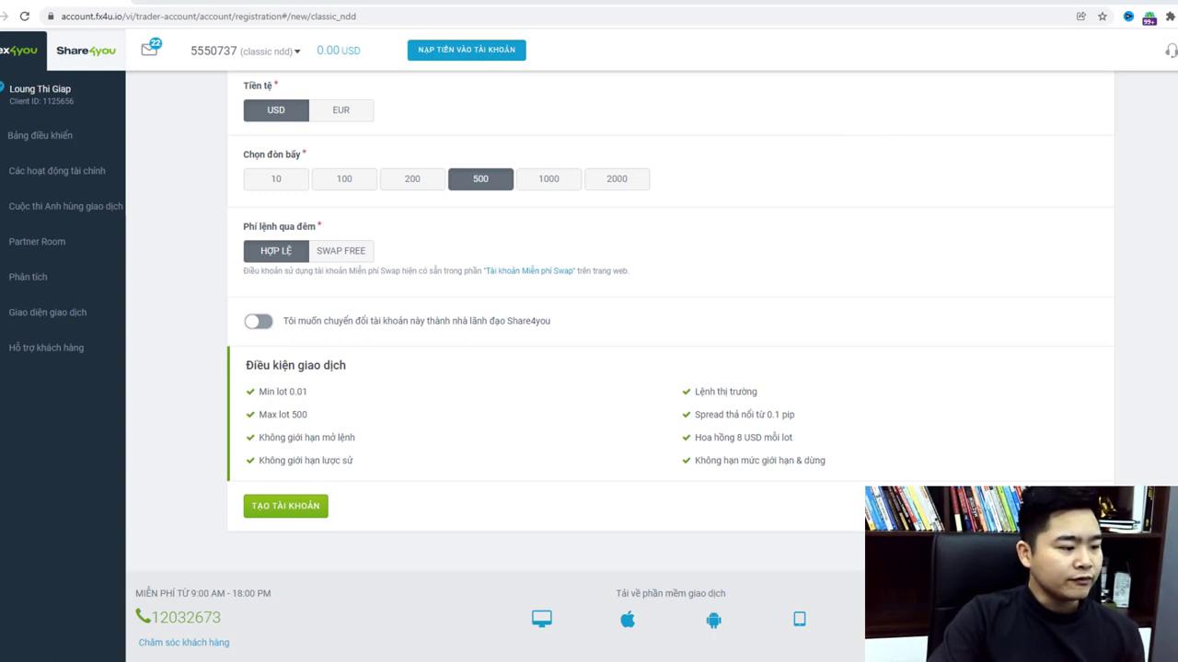
# Step: Switch to the XAUUSD chart in TradingView and brush two short lines at about 1828.9 and 1828.7, each with a tick
pyautogui.click(175, 615)
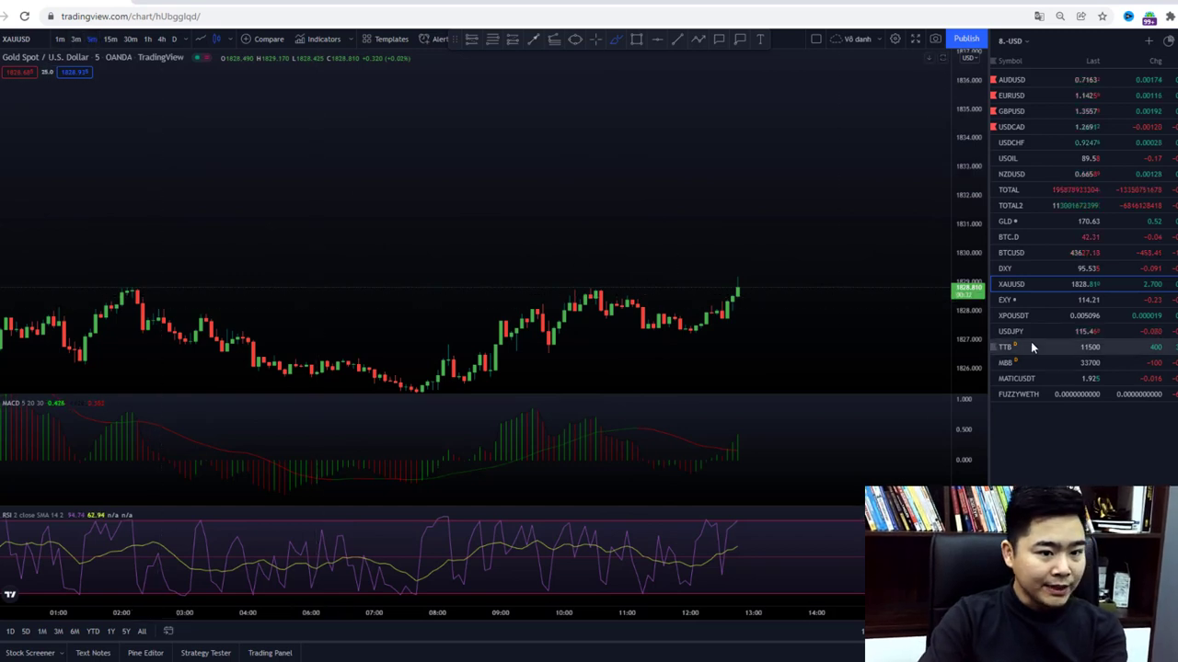
pyautogui.scroll(2, 964, 286)
pyautogui.scroll(5, 561, 184)
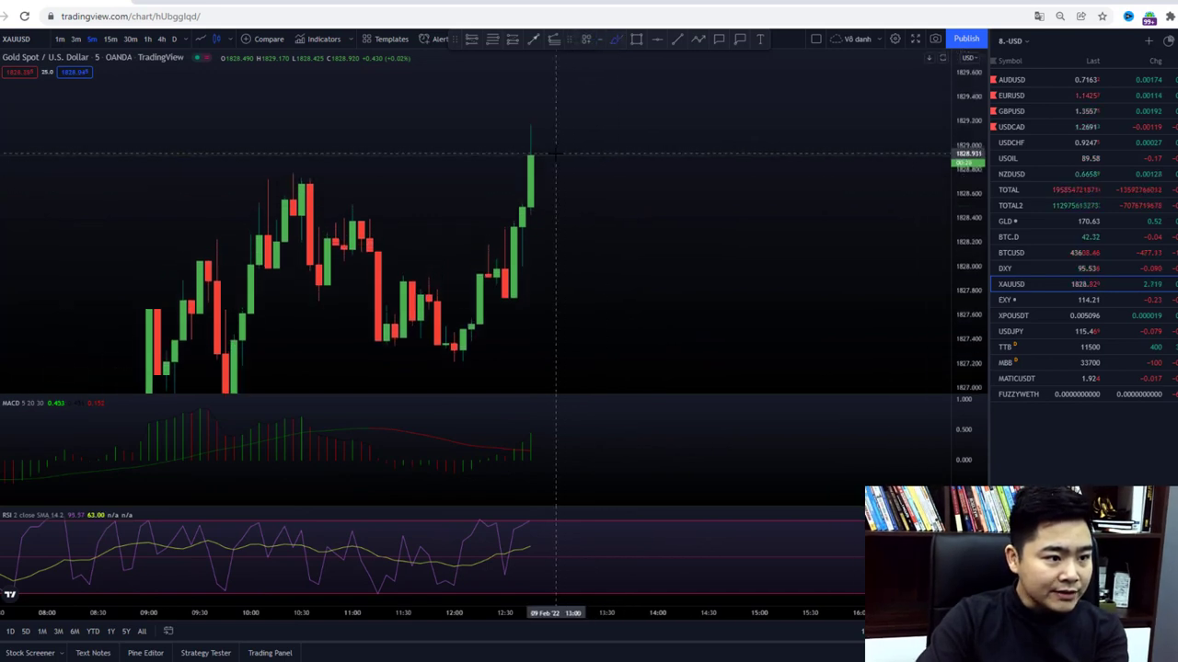
pyautogui.moveTo(556, 155); pyautogui.dragTo(580, 155)
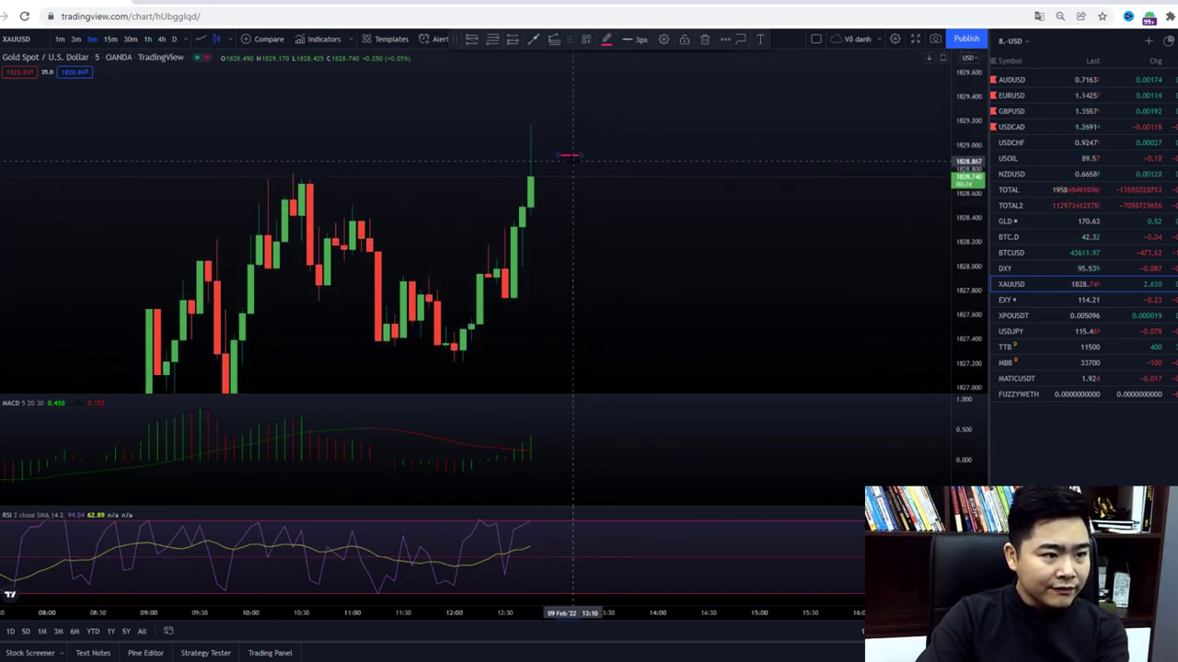
pyautogui.moveTo(600, 133); pyautogui.dragTo(633, 114)
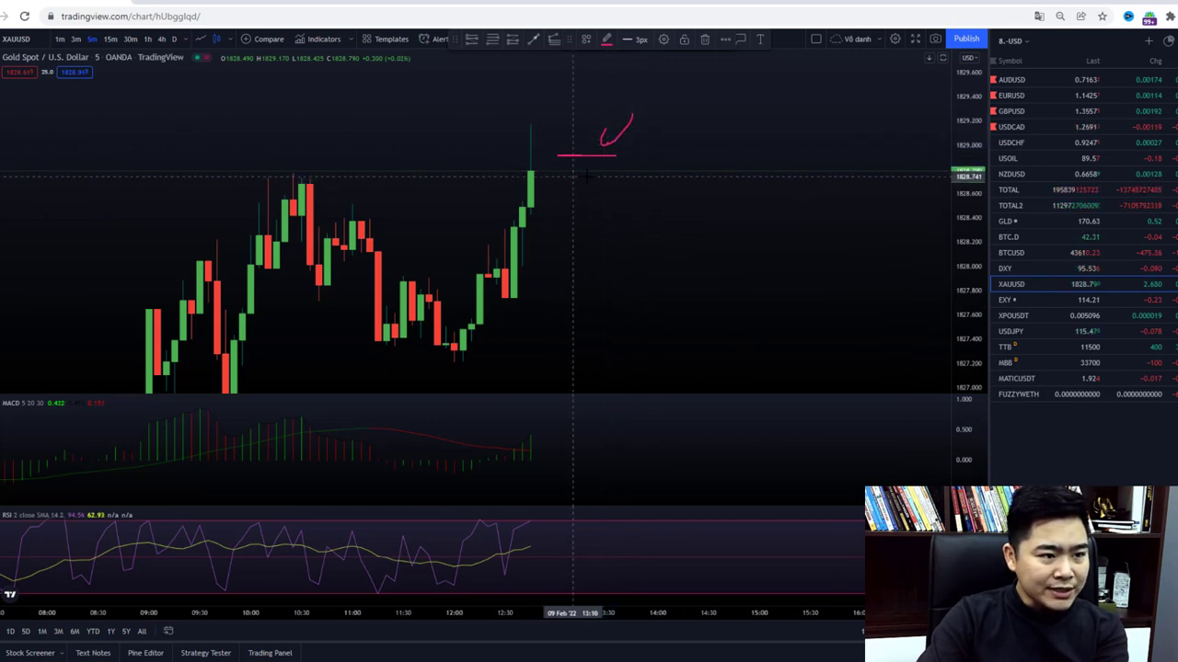
pyautogui.moveTo(605, 176); pyautogui.dragTo(675, 147)
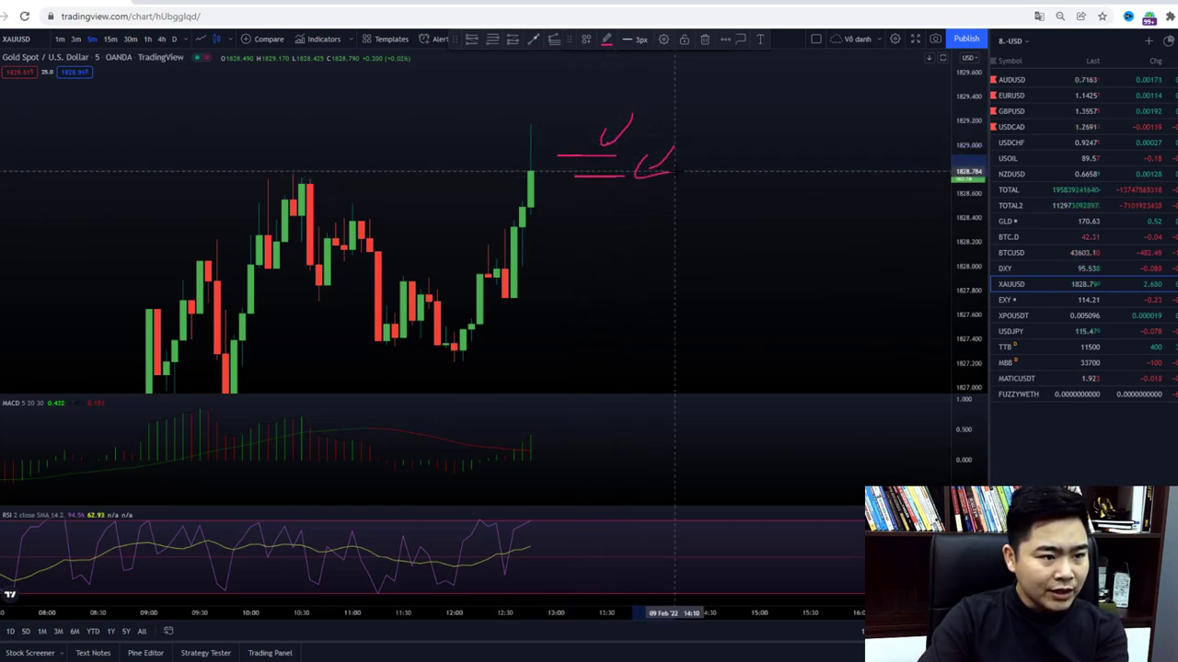
# Step: Brush a second pair of lines at about 1827.8 and 1827.6 with a tick above, and circle the gap in both pairs
pyautogui.moveTo(590, 290); pyautogui.dragTo(639, 288)
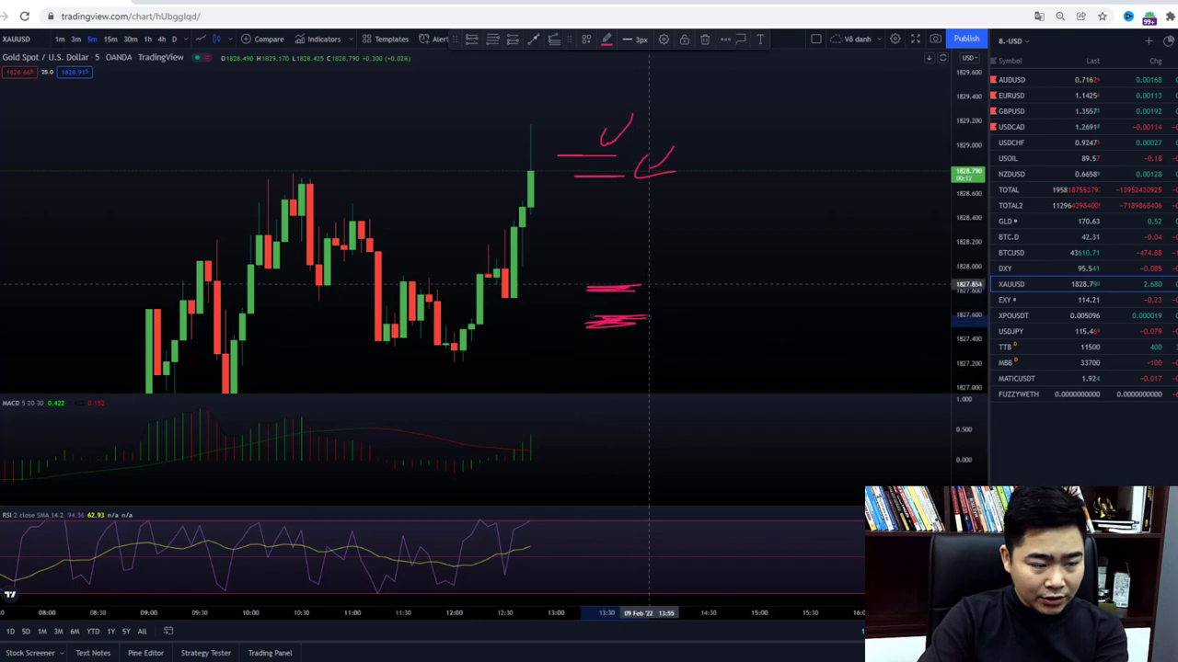
pyautogui.moveTo(623, 269)
pyautogui.mouseDown()
pyautogui.moveTo(647, 257)
pyautogui.moveTo(657, 277)
pyautogui.mouseUp()
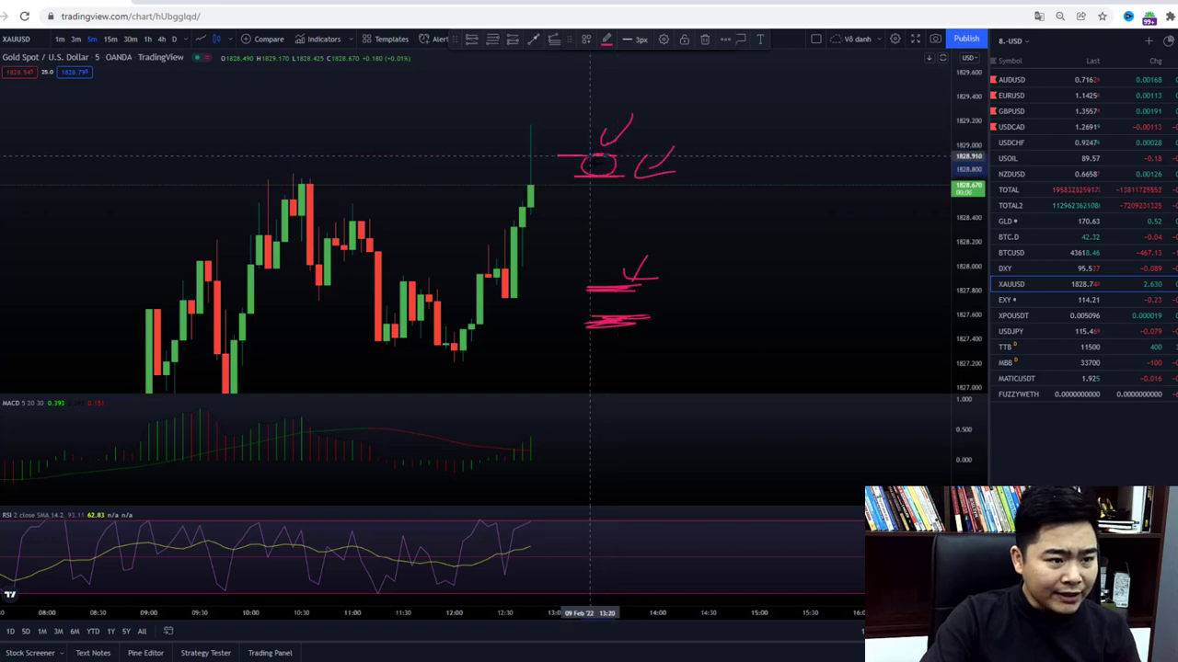
pyautogui.moveTo(623, 285); pyautogui.dragTo(639, 287)
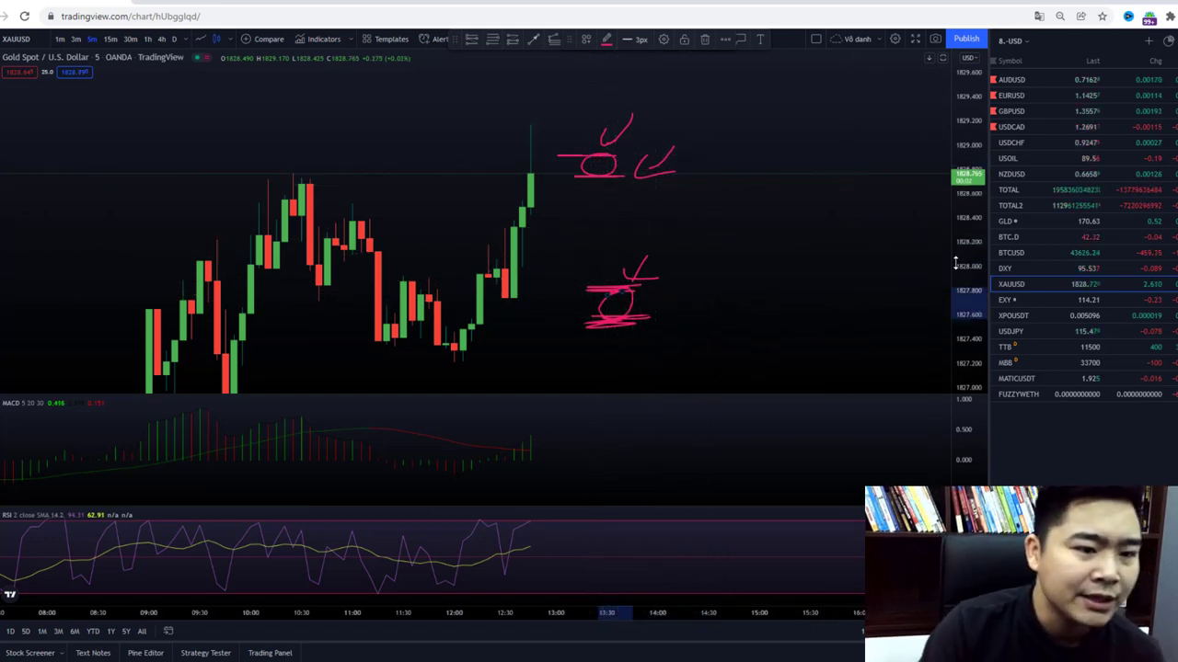
# Step: Extend the upper pair of brushed lines rightward and sketch a narrower pair of lines with a tick at their end
pyautogui.moveTo(970, 225); pyautogui.dragTo(970, 241)
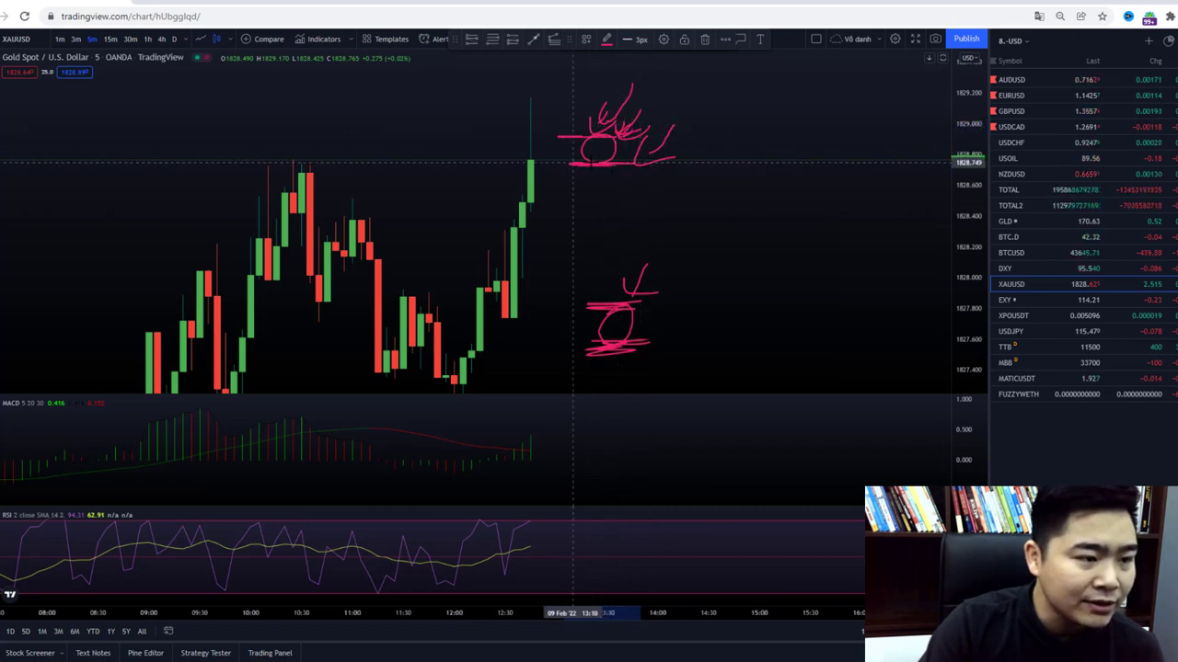
pyautogui.moveTo(598, 163); pyautogui.dragTo(718, 159)
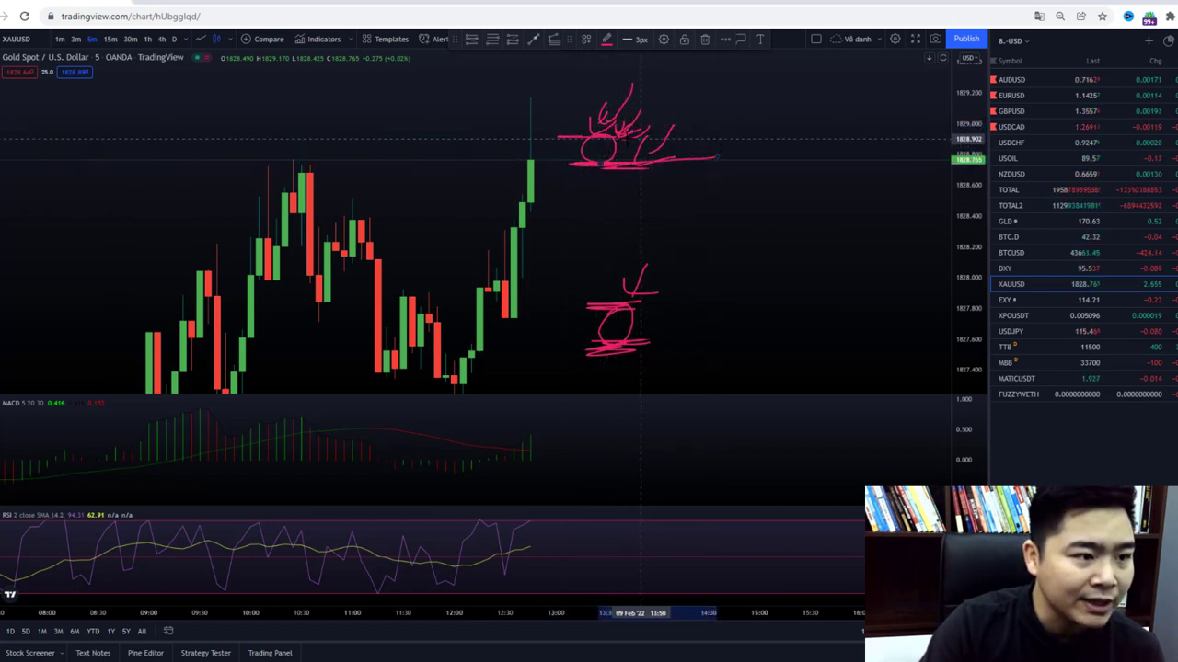
pyautogui.moveTo(561, 136); pyautogui.dragTo(734, 134)
pyautogui.moveTo(681, 164)
pyautogui.mouseDown()
pyautogui.moveTo(750, 164)
pyautogui.moveTo(758, 135)
pyautogui.mouseUp()
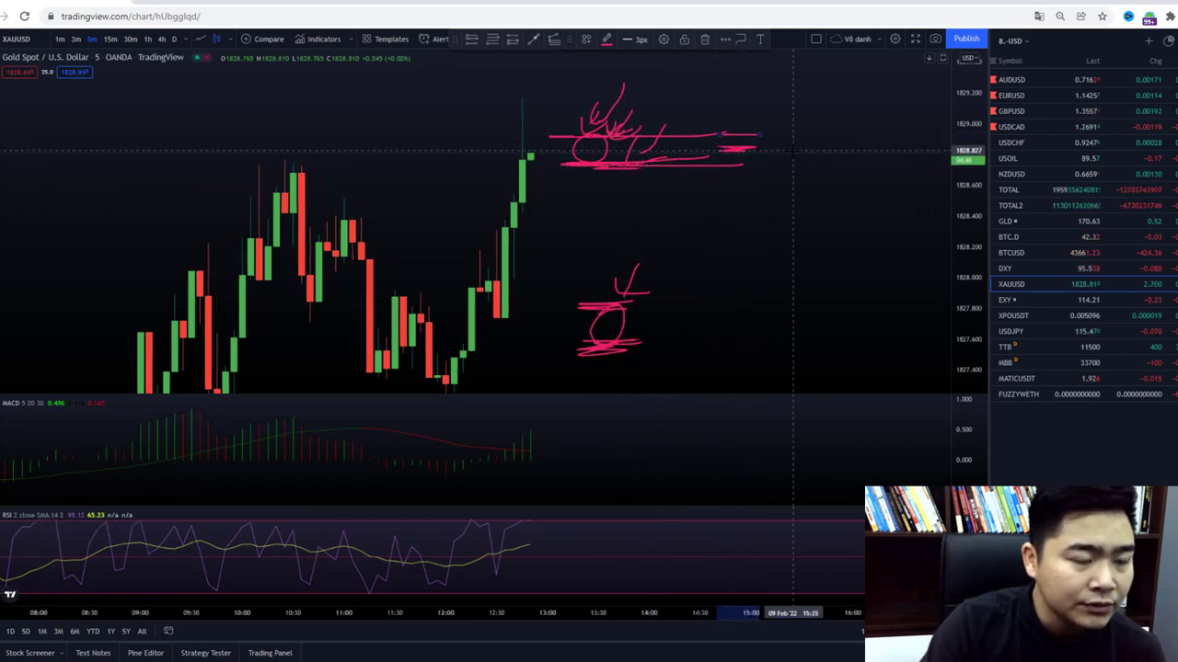
pyautogui.moveTo(784, 88); pyautogui.dragTo(755, 138)
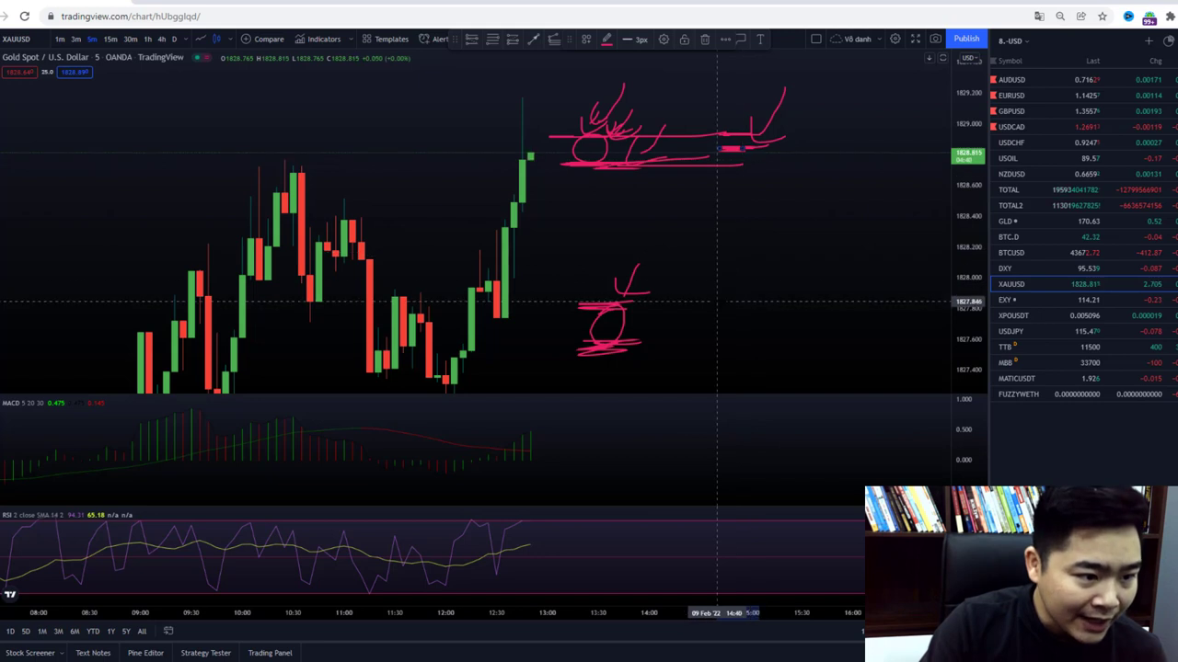
# Step: Brush a narrow pair of short lines at about 1827.8 and 1827.7, to the right of the lower circled pair
pyautogui.moveTo(751, 301); pyautogui.dragTo(759, 297)
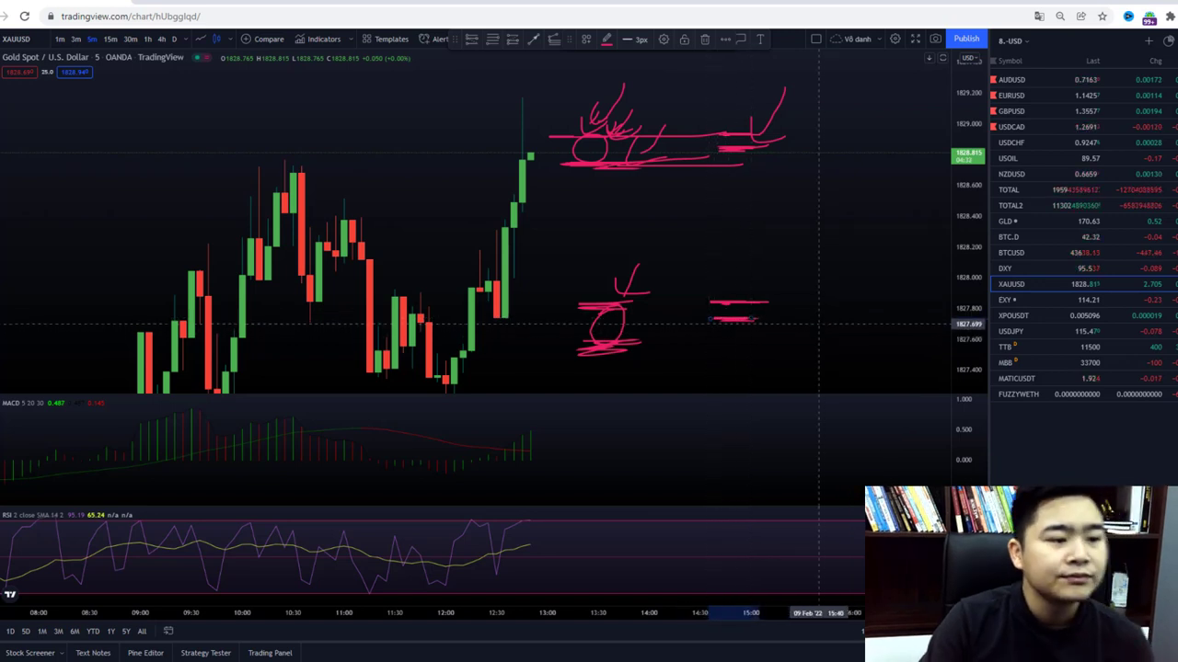
pyautogui.moveTo(747, 309); pyautogui.dragTo(707, 315)
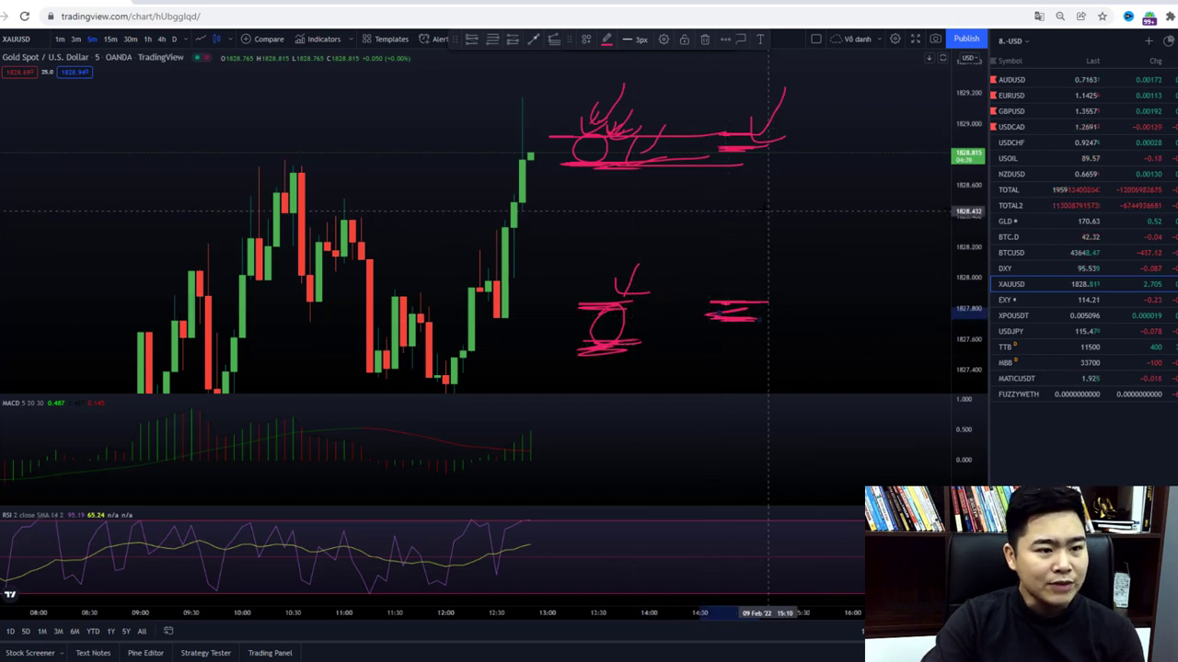
# Step: Brush a tall loop between the upper and lower line pairs on each side, and an arrow pointing at the right-hand loop
pyautogui.moveTo(750, 149)
pyautogui.mouseDown()
pyautogui.moveTo(721, 166)
pyautogui.moveTo(719, 277)
pyautogui.moveTo(747, 313)
pyautogui.moveTo(768, 211)
pyautogui.mouseUp()
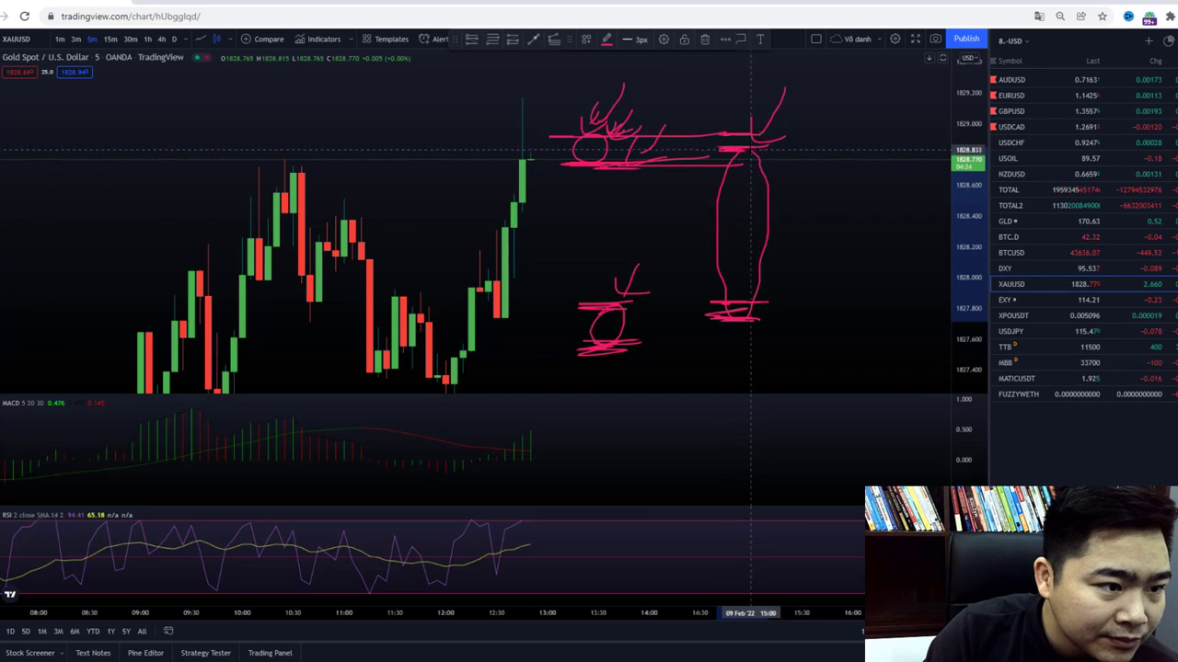
pyautogui.moveTo(860, 168)
pyautogui.mouseDown()
pyautogui.moveTo(796, 212)
pyautogui.moveTo(835, 219)
pyautogui.mouseUp()
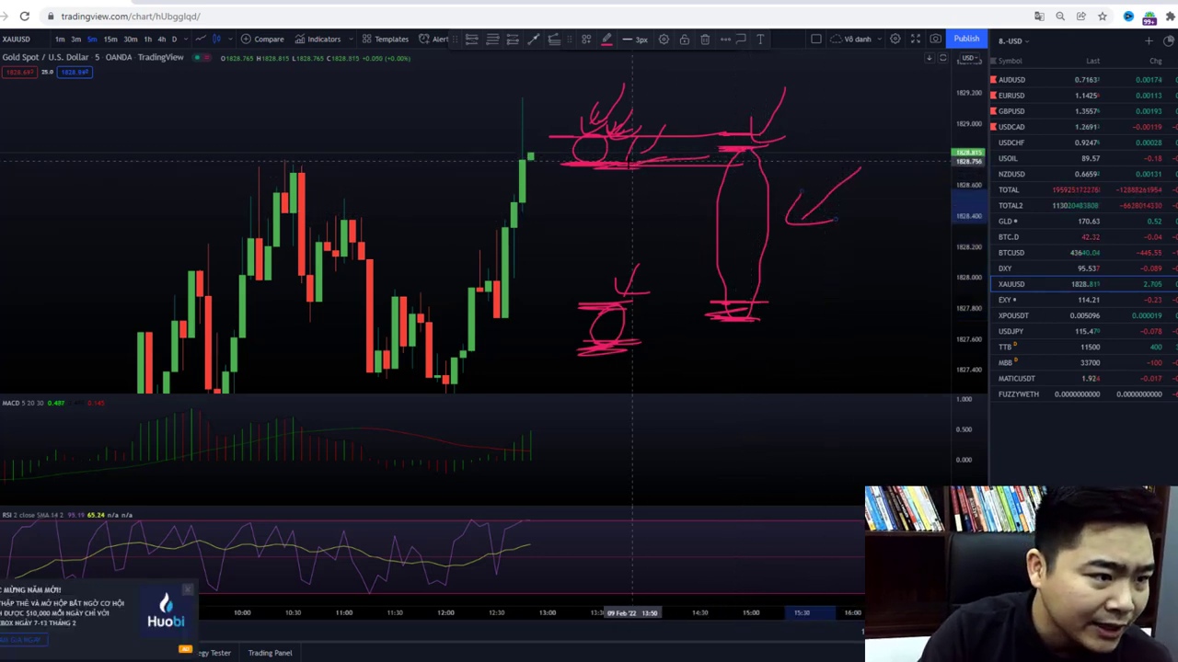
pyautogui.moveTo(627, 164)
pyautogui.mouseDown()
pyautogui.moveTo(593, 293)
pyautogui.moveTo(646, 239)
pyautogui.moveTo(641, 180)
pyautogui.mouseUp()
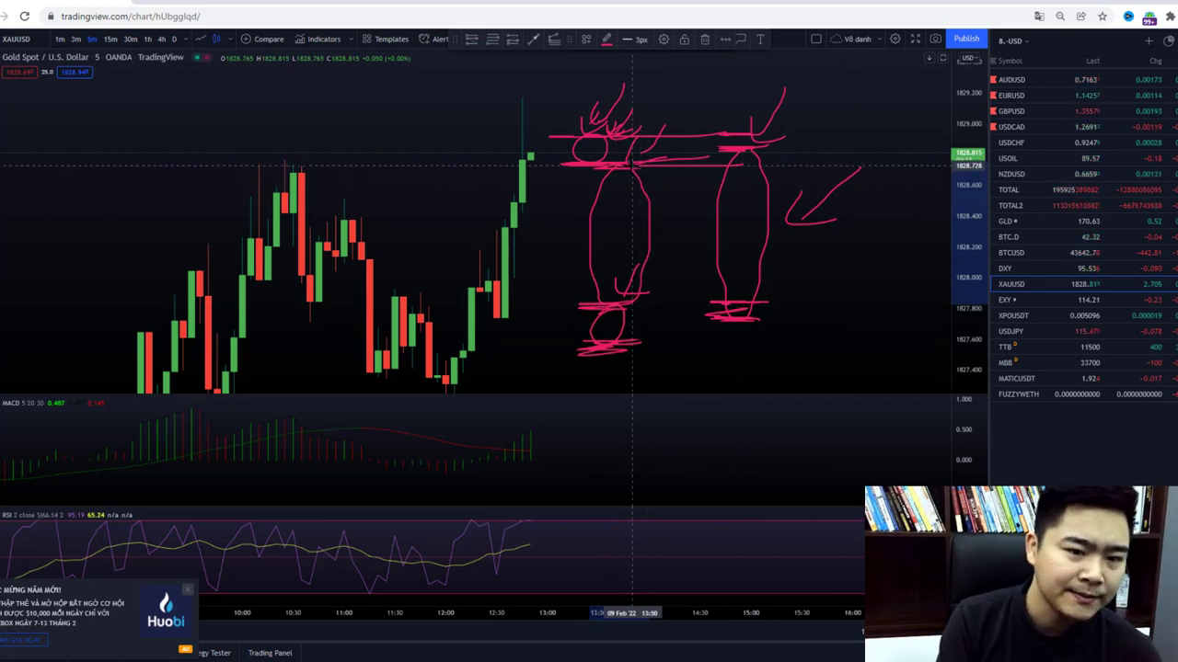
# Step: Remove all brushed drawings from the XAUUSD chart
pyautogui.scroll(1, 632, 166)
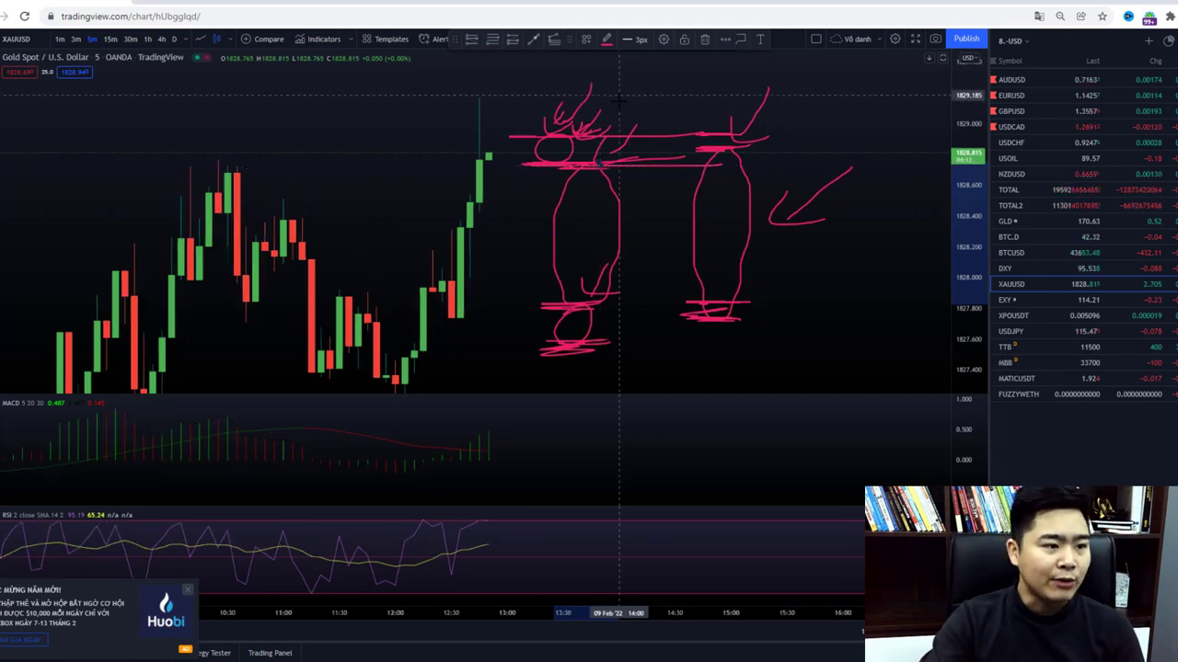
pyautogui.moveTo(980, 135); pyautogui.dragTo(978, 158)
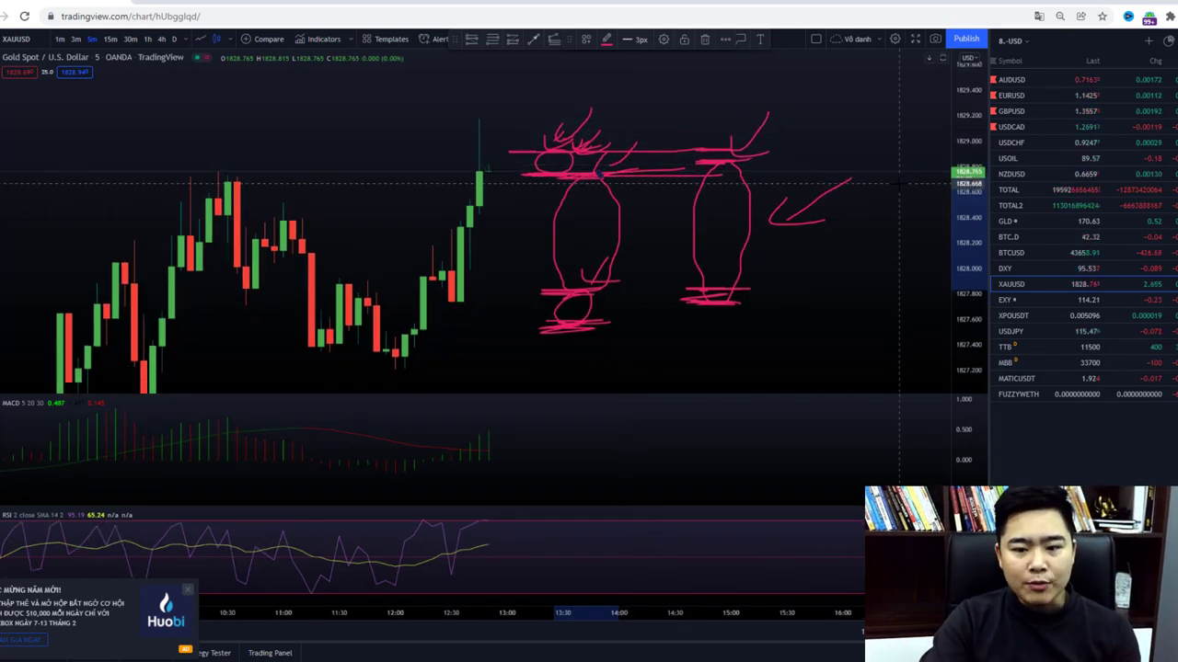
pyautogui.rightClick(564, 99)
pyautogui.click(609, 317)
# Step: Brush a V-shaped path above a horizontal line at about 1828.9, dot its low and draw an arrow from there up to about 1830
pyautogui.moveTo(540, 374); pyautogui.dragTo(599, 374)
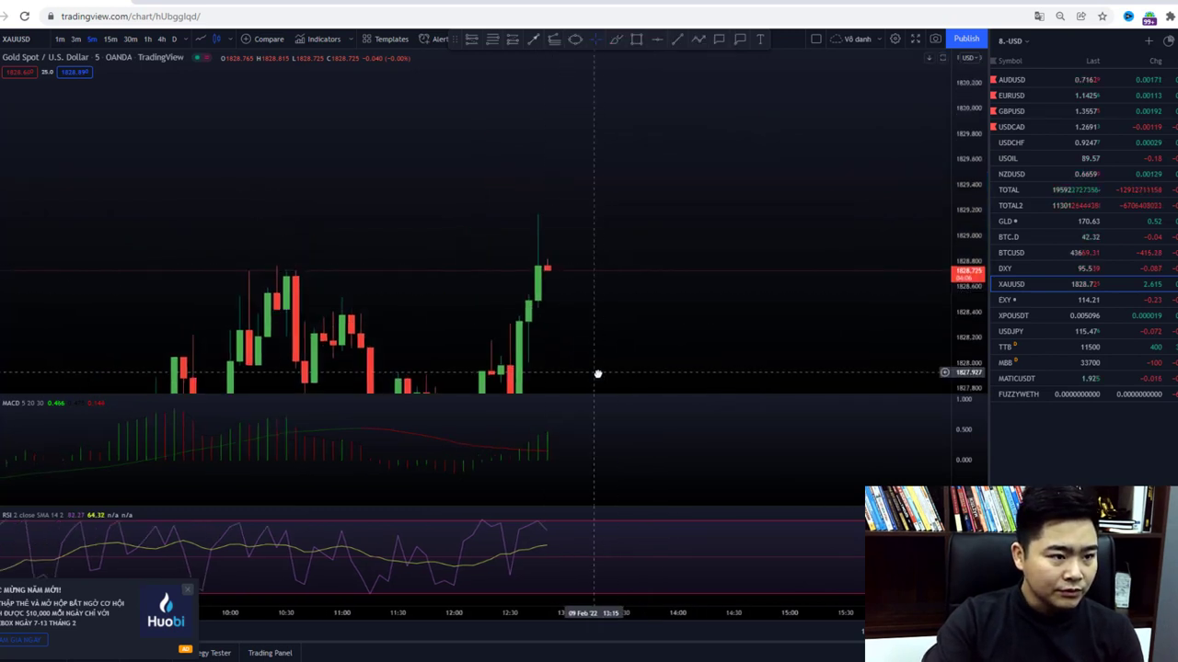
pyautogui.click(615, 41)
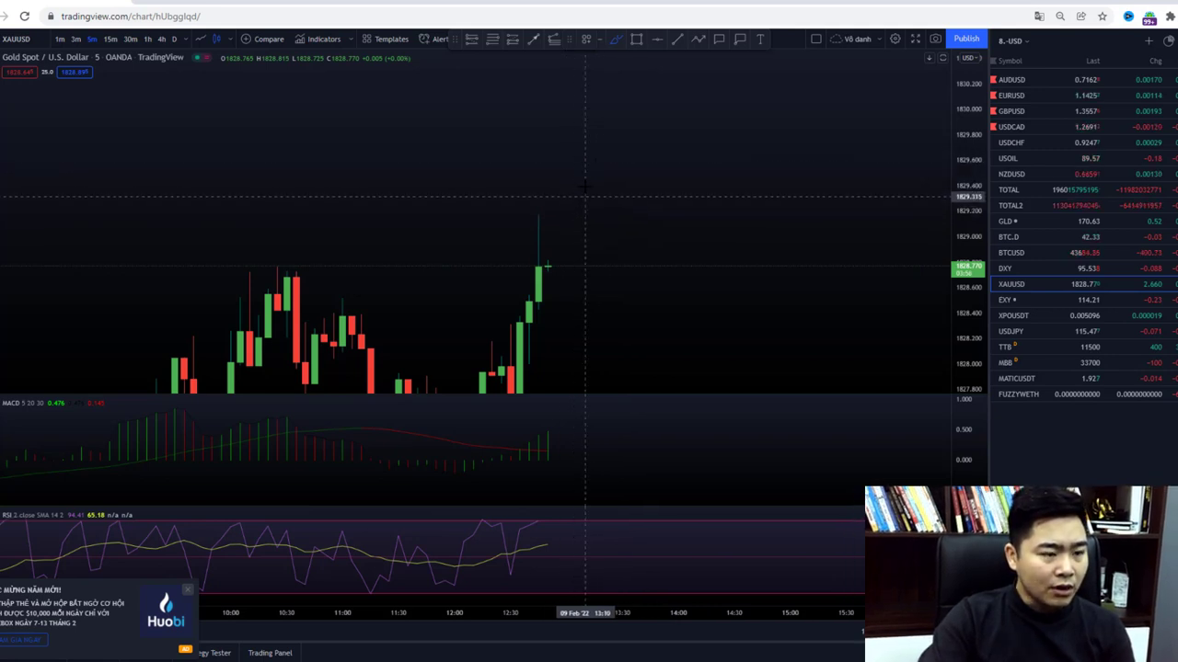
pyautogui.moveTo(587, 136)
pyautogui.mouseDown()
pyautogui.moveTo(638, 231)
pyautogui.moveTo(705, 107)
pyautogui.mouseUp()
pyautogui.moveTo(578, 250); pyautogui.dragTo(751, 248)
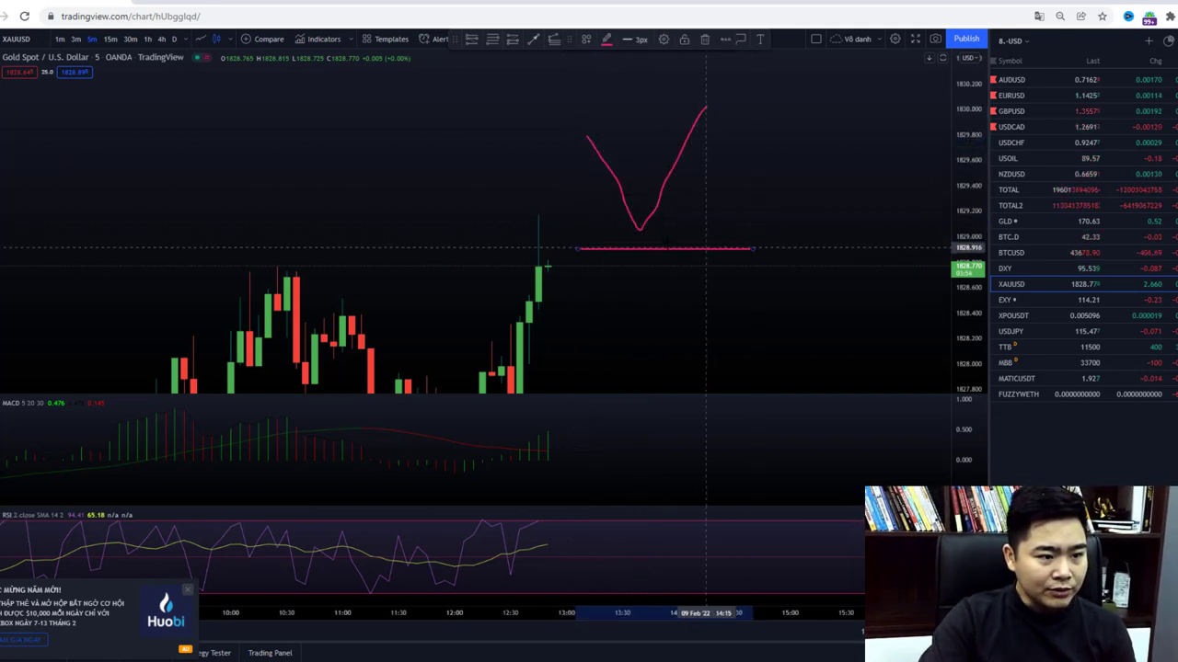
pyautogui.click(651, 233)
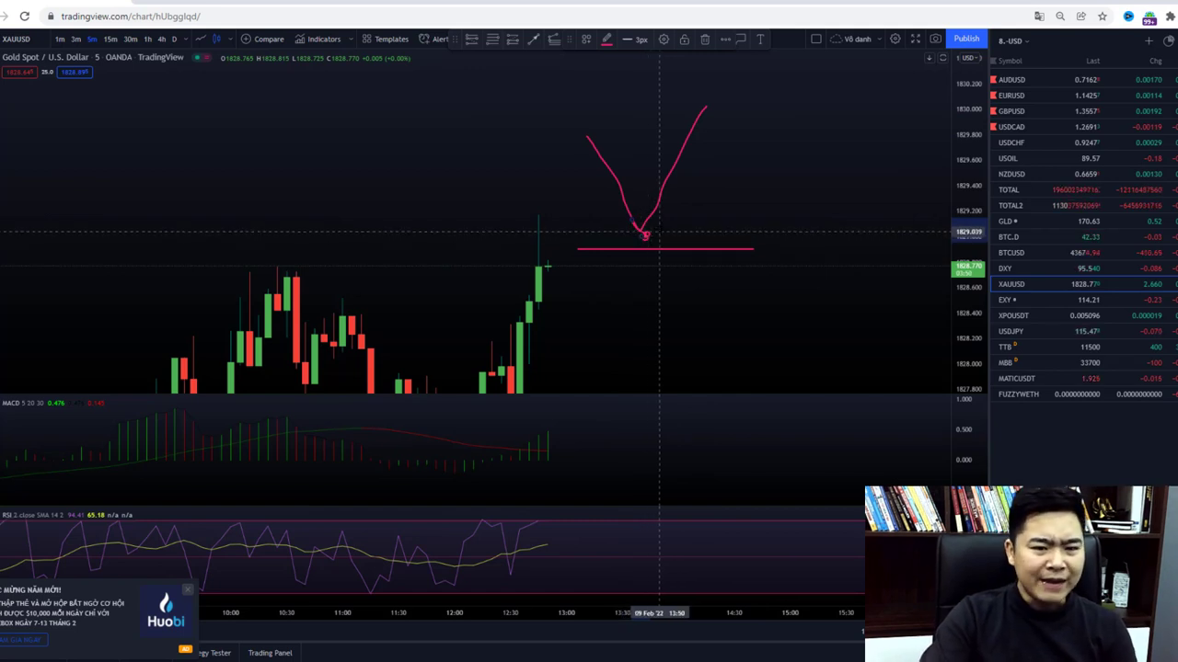
pyautogui.moveTo(646, 233)
pyautogui.mouseDown()
pyautogui.moveTo(714, 108)
pyautogui.moveTo(741, 155)
pyautogui.mouseUp()
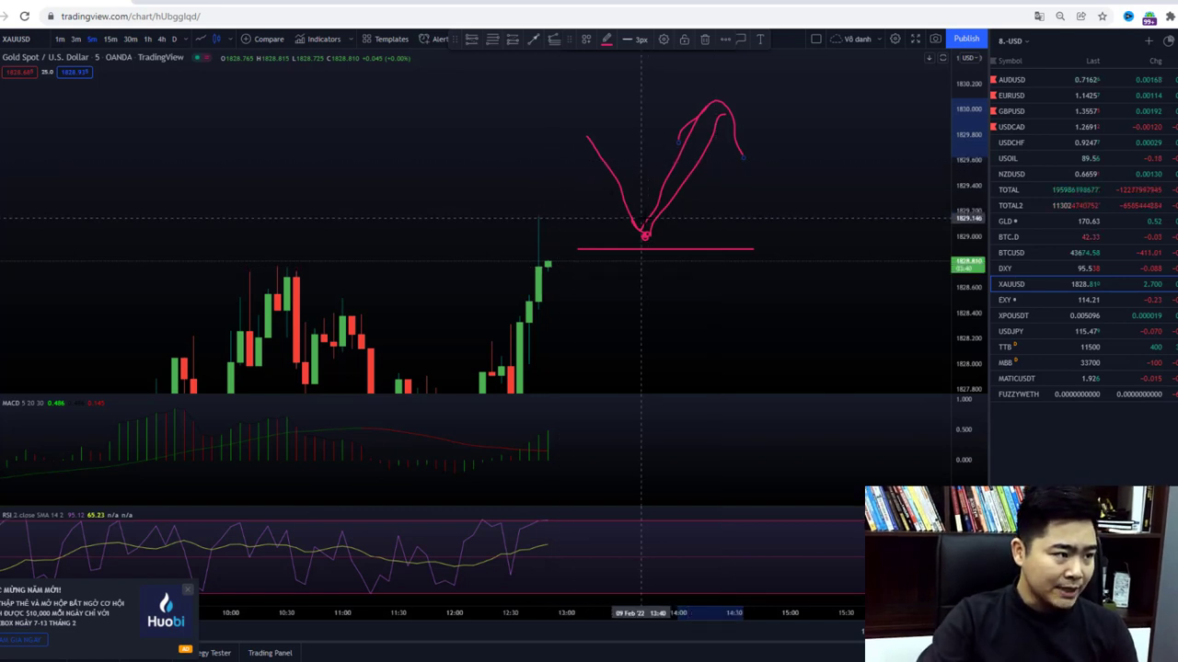
pyautogui.click(188, 590)
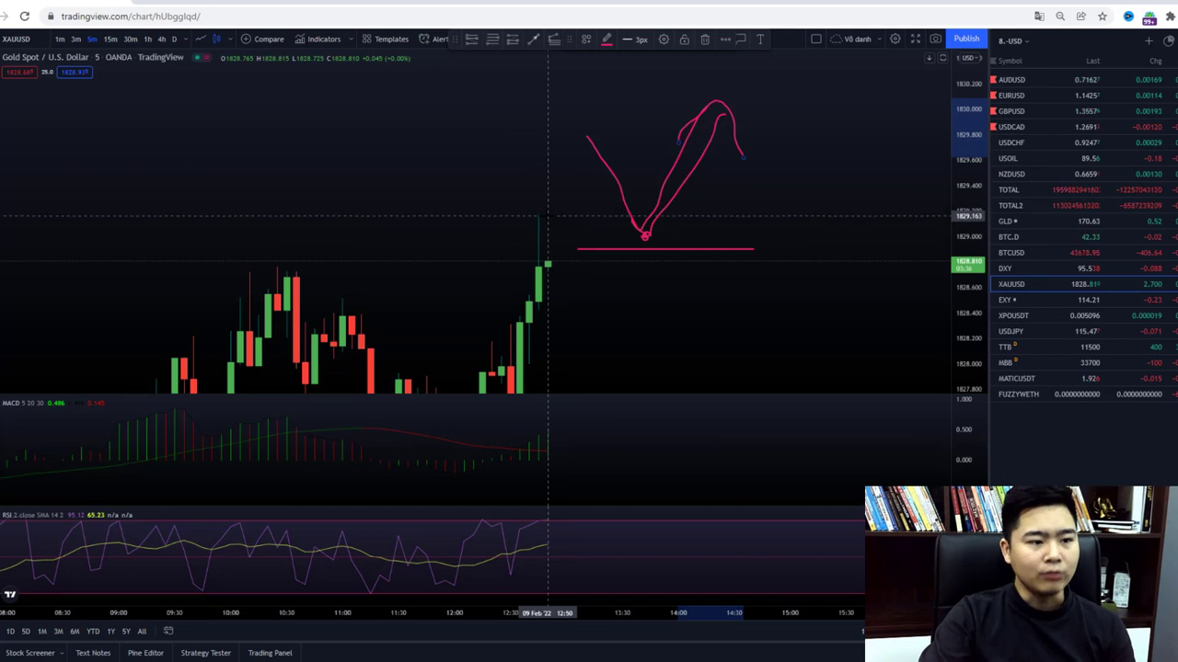
# Step: Brush a vertical bracket from about 1829.0 to 1829.9 beside the V-shaped path, loop around it and add an arrow pointing at it
pyautogui.scroll(1, 531, 202)
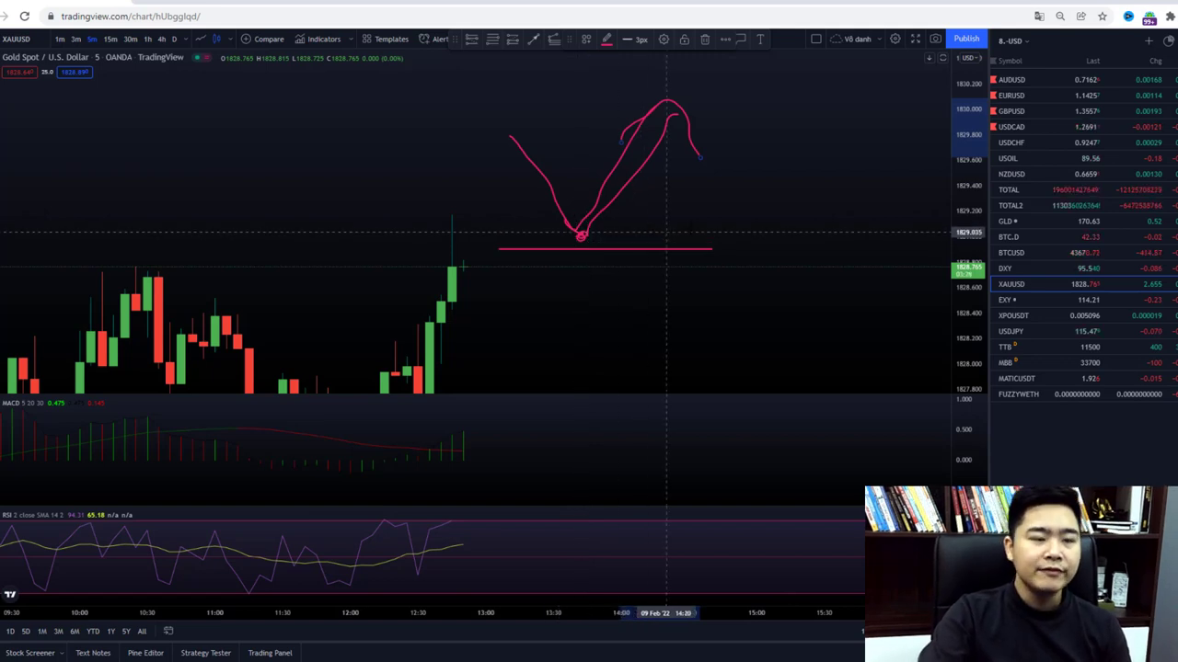
pyautogui.moveTo(745, 120); pyautogui.dragTo(756, 230)
pyautogui.moveTo(714, 118); pyautogui.dragTo(780, 117)
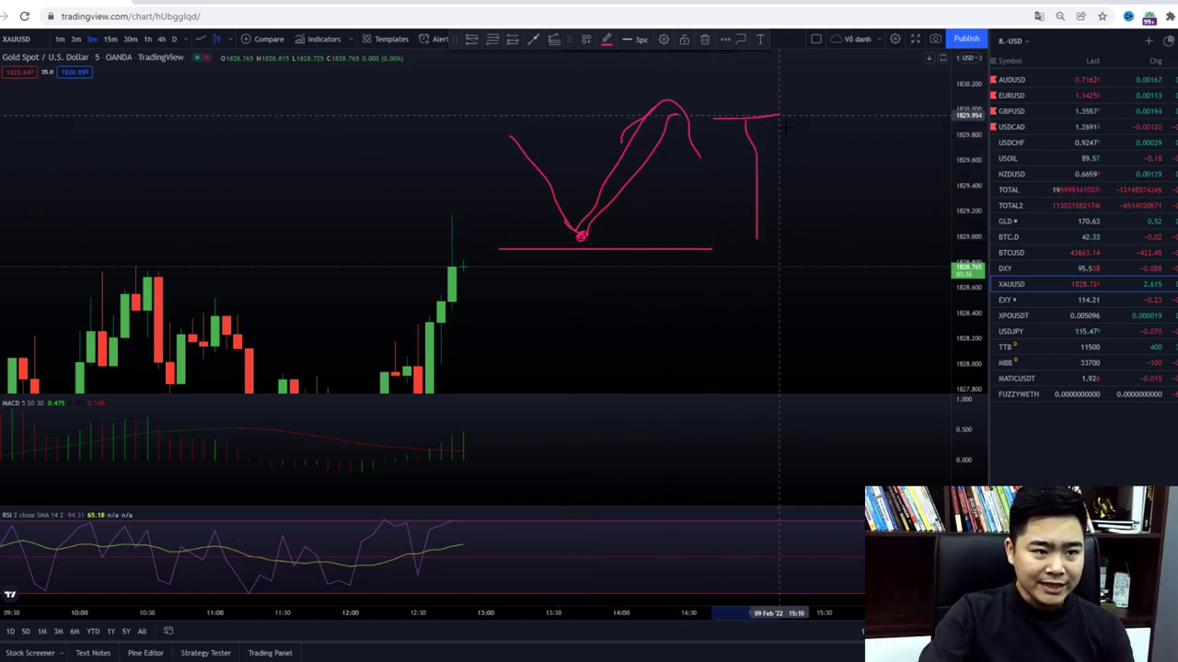
pyautogui.moveTo(725, 241); pyautogui.dragTo(783, 241)
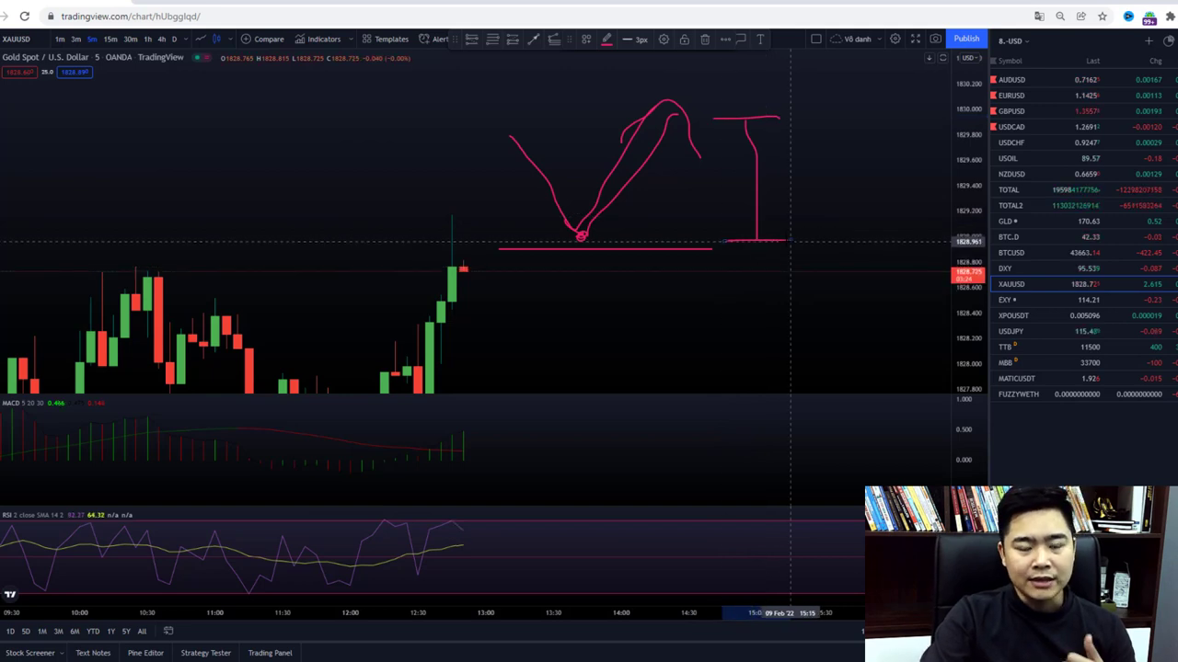
pyautogui.moveTo(753, 120)
pyautogui.mouseDown()
pyautogui.moveTo(754, 232)
pyautogui.moveTo(753, 119)
pyautogui.mouseUp()
pyautogui.moveTo(814, 175)
pyautogui.mouseDown()
pyautogui.moveTo(847, 108)
pyautogui.moveTo(855, 171)
pyautogui.mouseUp()
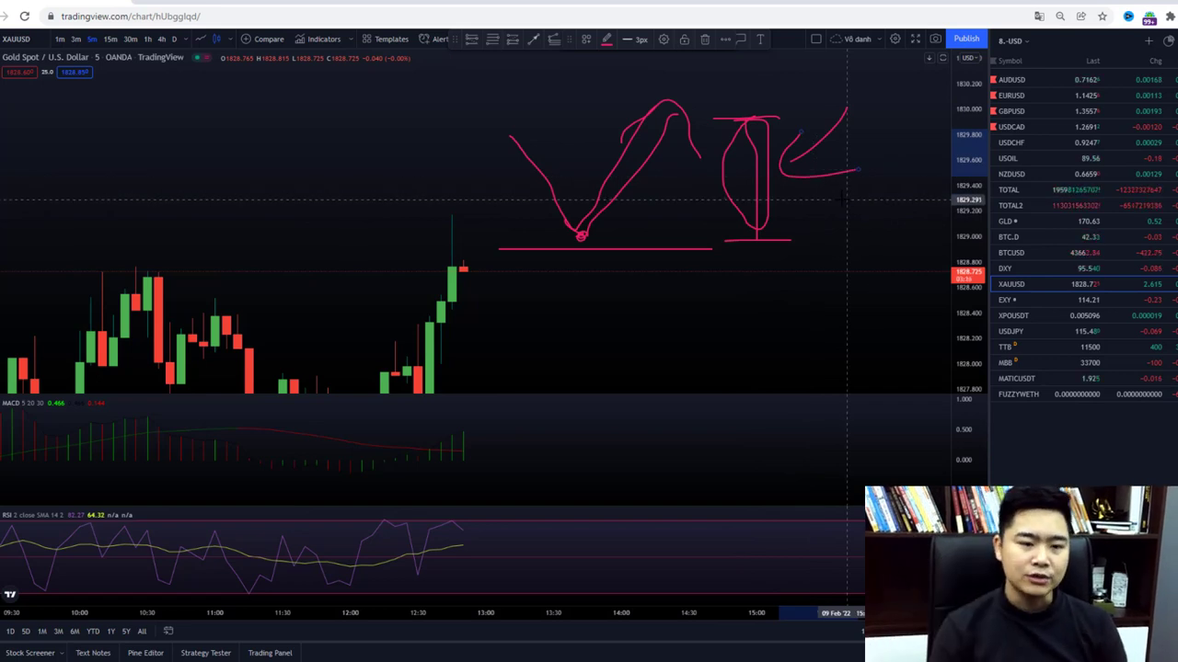
# Step: Handwrite two short labels below the V-shaped path and the bracket, circle each, and brush an arrow pointing at the left-hand label
pyautogui.moveTo(573, 309)
pyautogui.mouseDown()
pyautogui.moveTo(565, 342)
pyautogui.moveTo(656, 327)
pyautogui.mouseUp()
pyautogui.moveTo(747, 349); pyautogui.dragTo(789, 359)
pyautogui.moveTo(803, 302)
pyautogui.mouseDown()
pyautogui.moveTo(799, 351)
pyautogui.moveTo(836, 303)
pyautogui.mouseUp()
pyautogui.moveTo(801, 255); pyautogui.dragTo(836, 304)
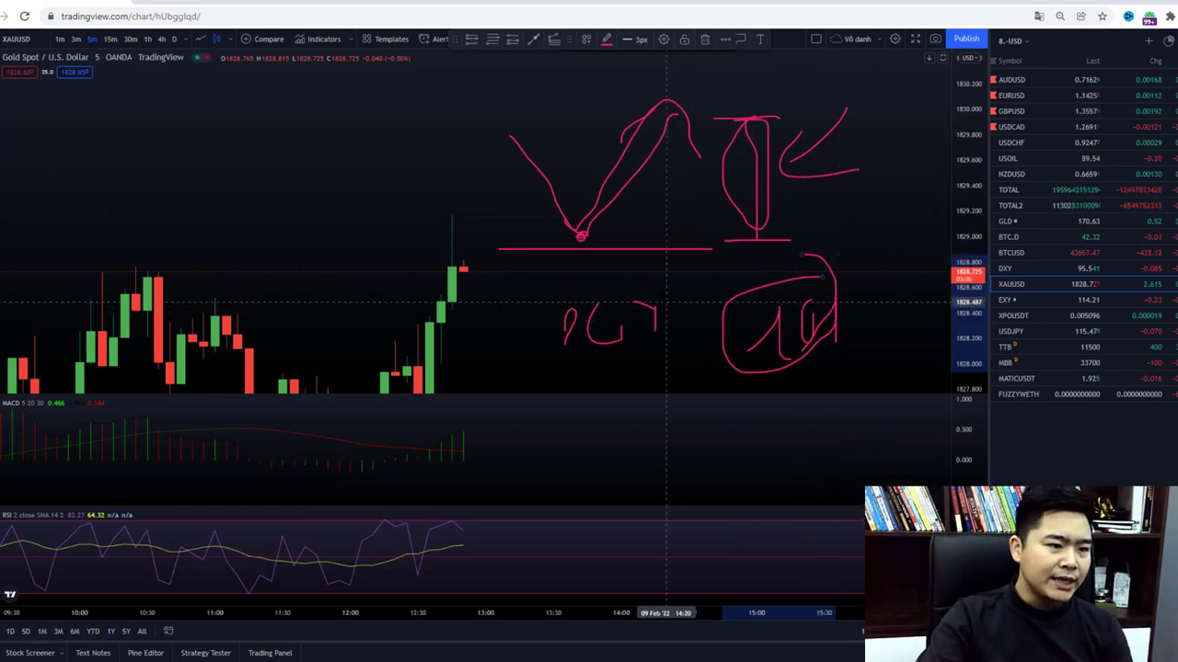
pyautogui.moveTo(667, 301); pyautogui.dragTo(665, 293)
pyautogui.moveTo(488, 332); pyautogui.dragTo(532, 322)
pyautogui.moveTo(453, 359); pyautogui.dragTo(529, 340)
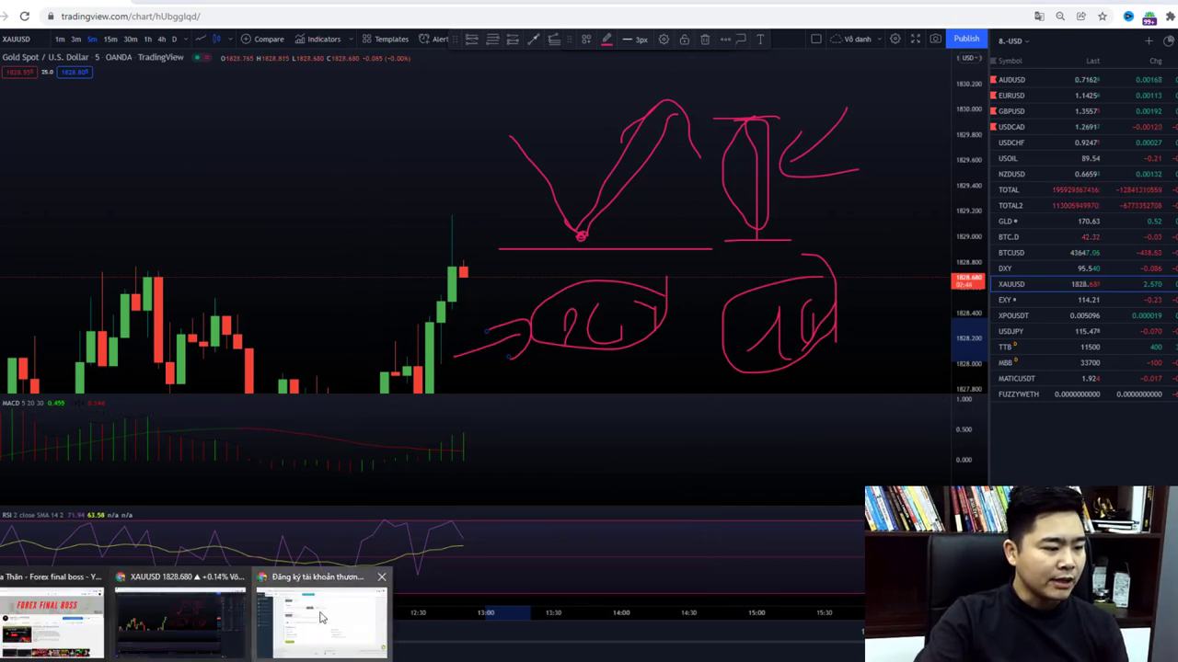
# Step: Switch to the Forex4you registration page, choose the Cent account type and examine its trading conditions, highlighting the spread line
pyautogui.click(322, 631)
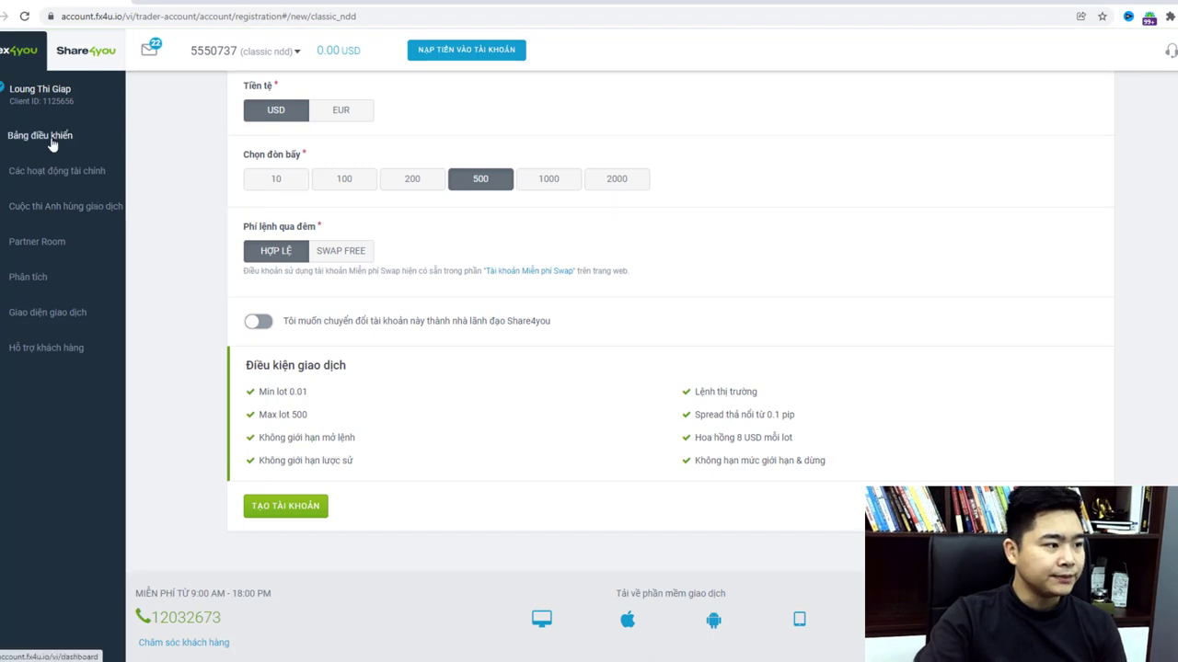
pyautogui.scroll(2, 351, 227)
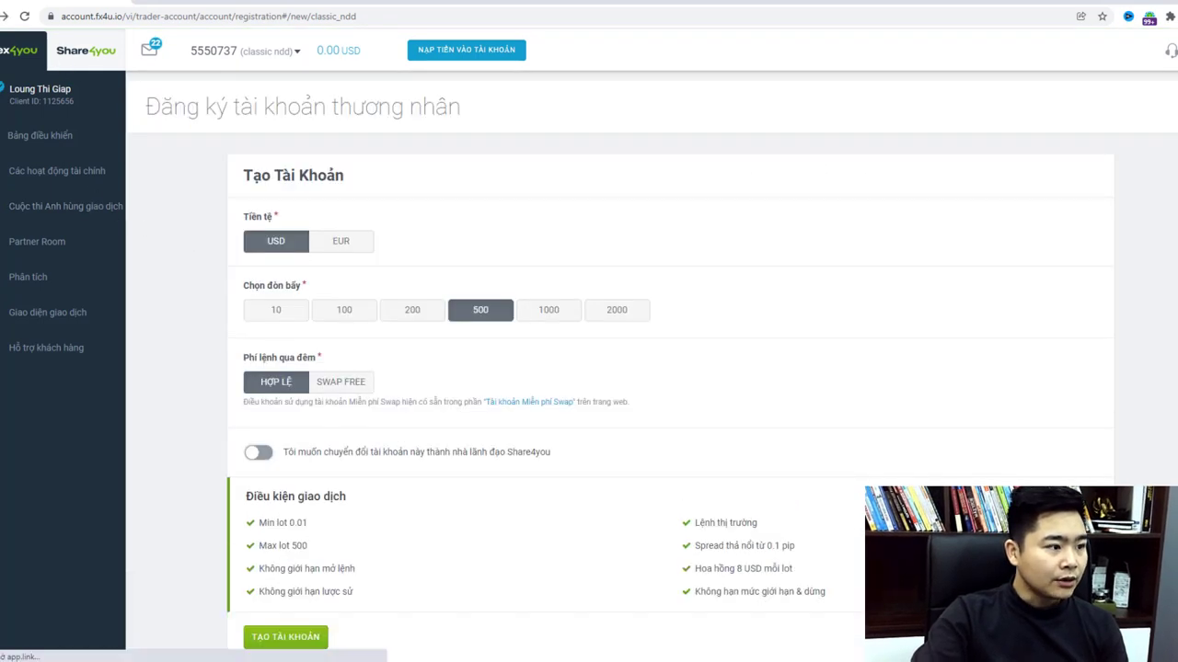
pyautogui.click(3, 15)
pyautogui.click(1091, 229)
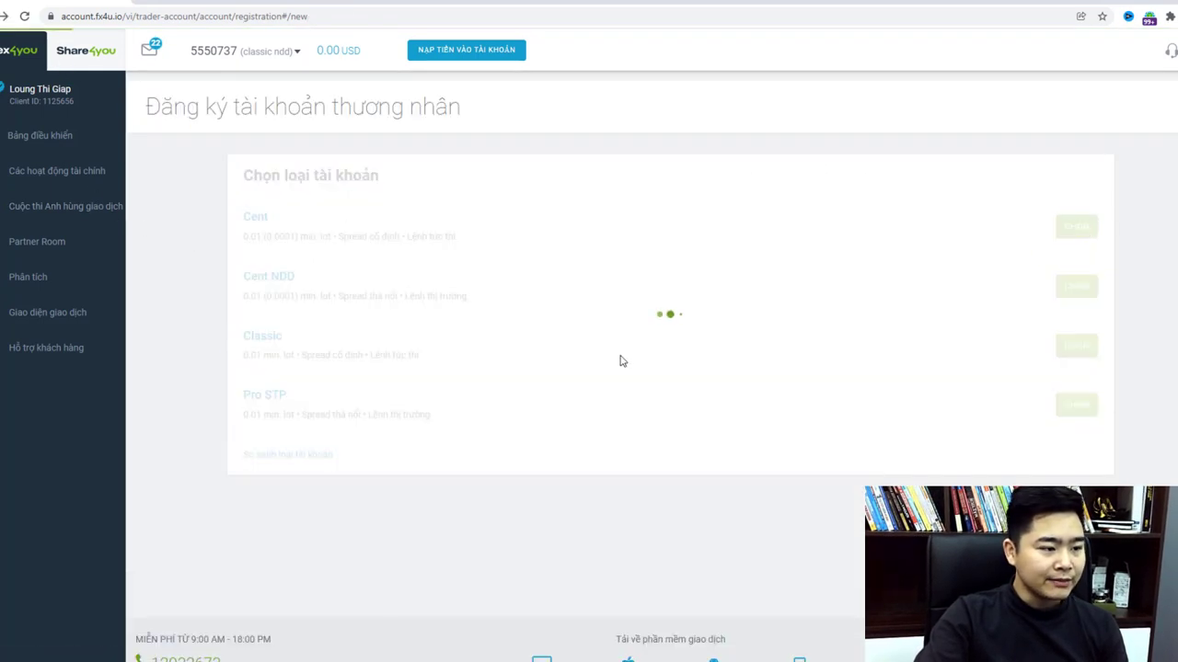
pyautogui.scroll(-2, 764, 417)
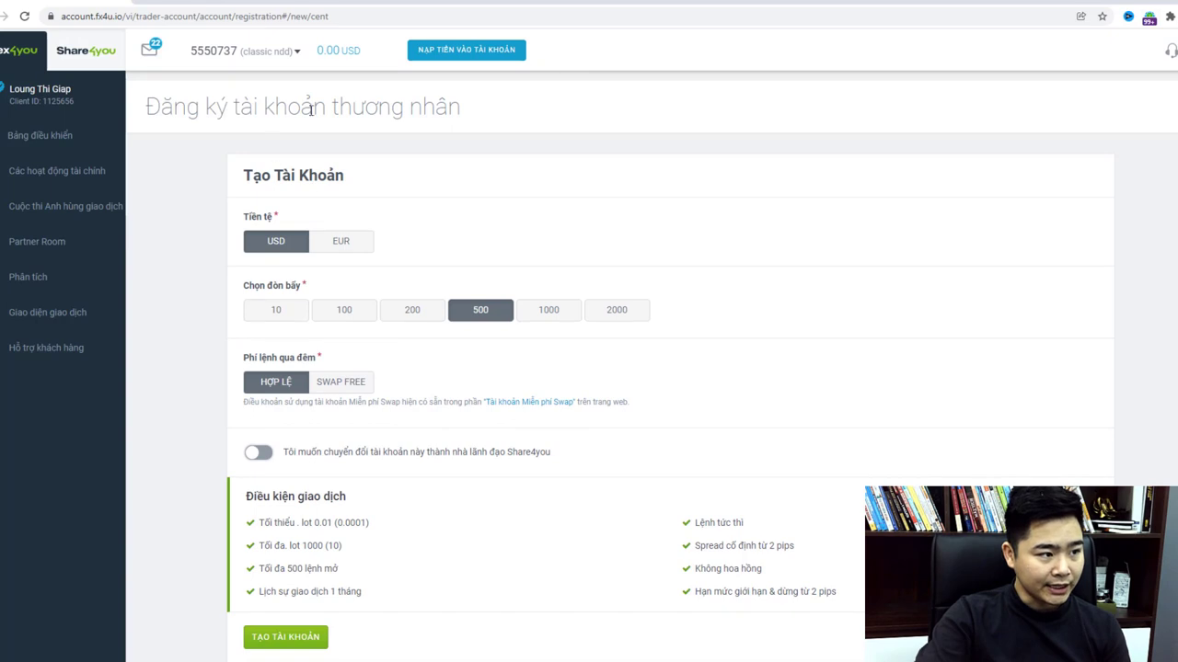
pyautogui.scroll(-1, 509, 496)
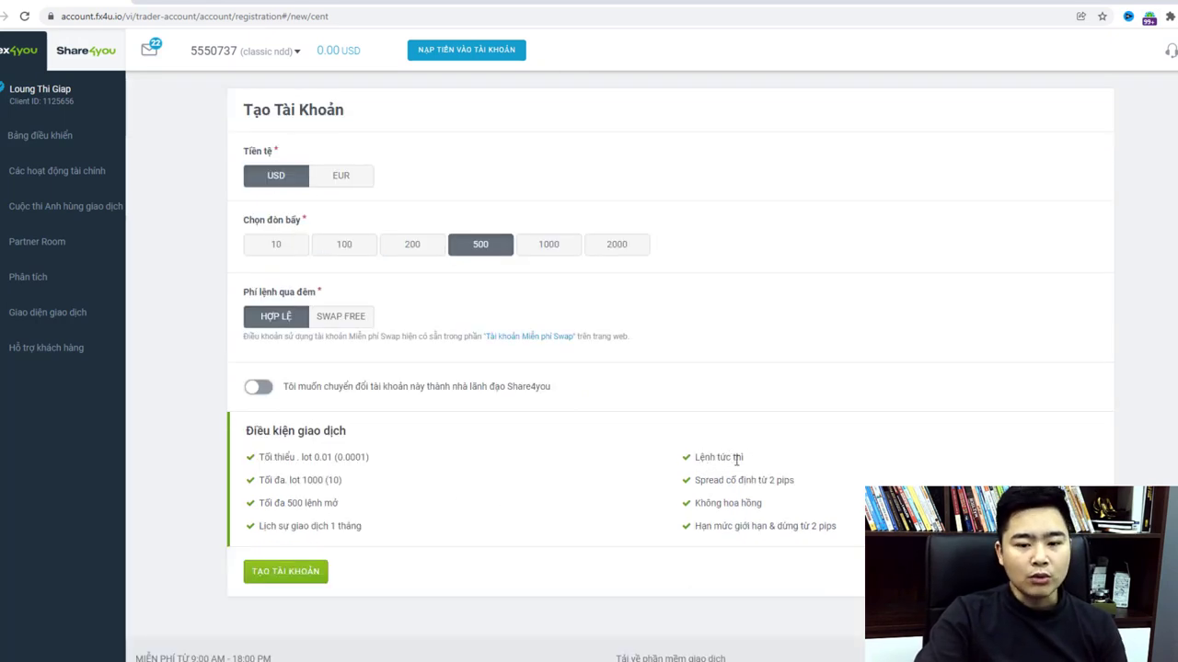
pyautogui.scroll(-1, 737, 459)
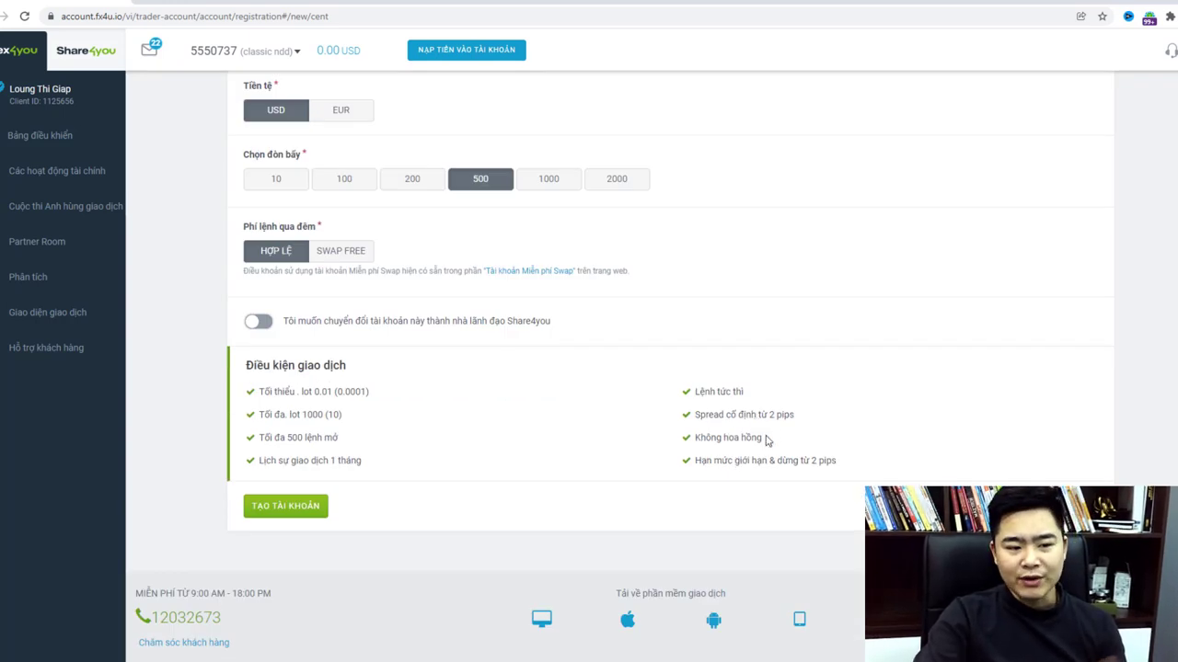
pyautogui.moveTo(797, 419); pyautogui.dragTo(692, 414)
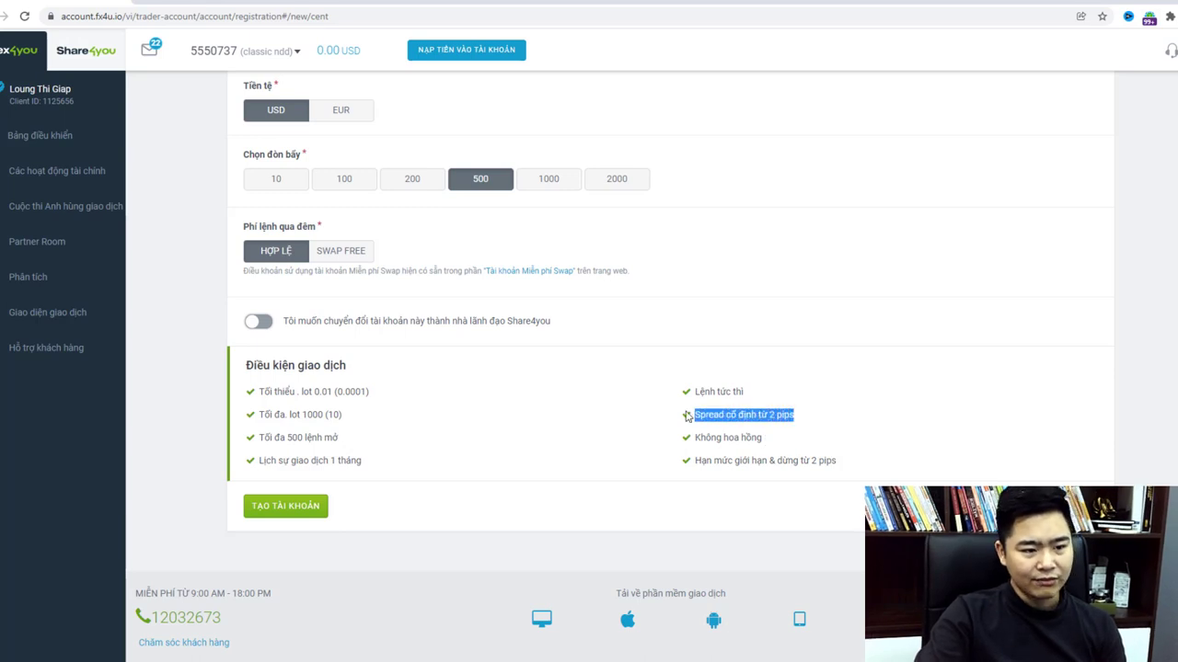
pyautogui.click(752, 413)
# Step: Return to the account type list, choose Cent NDD and examine its trading conditions
pyautogui.click(35, 55)
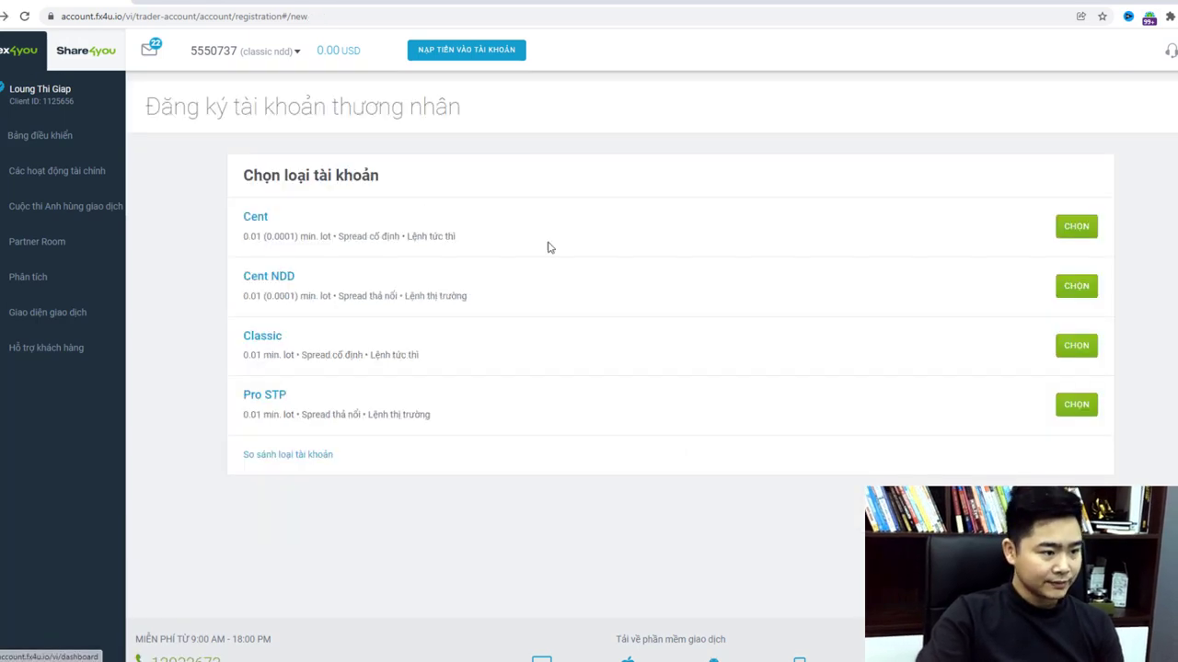
pyautogui.click(1072, 290)
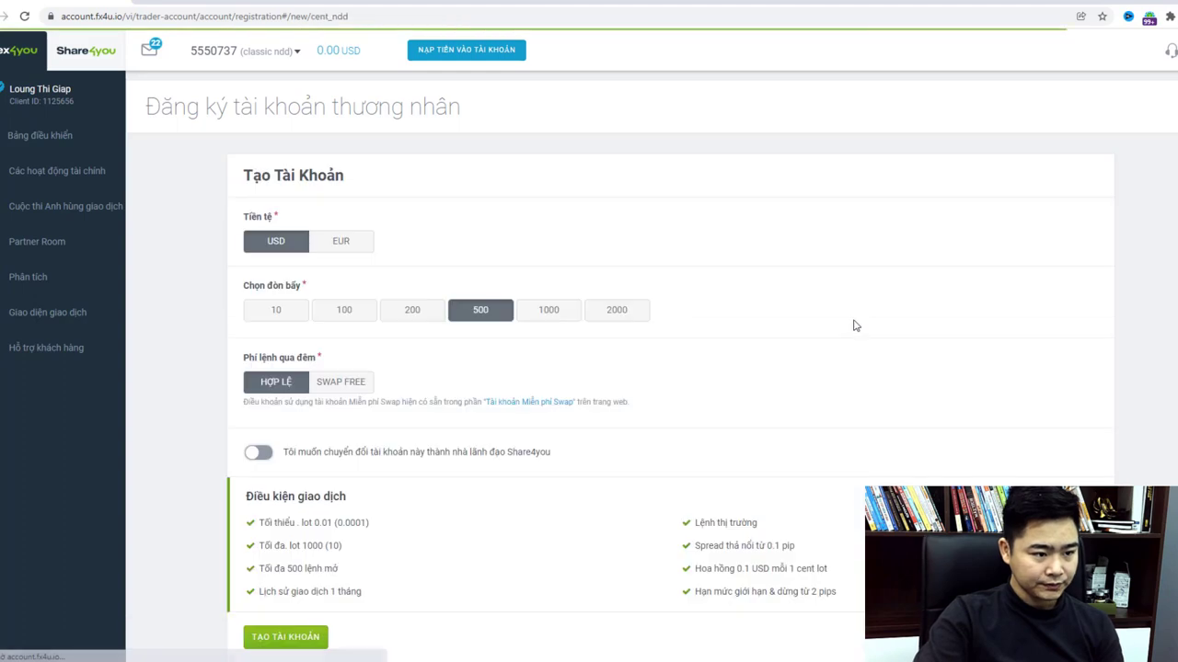
pyautogui.scroll(-2, 787, 401)
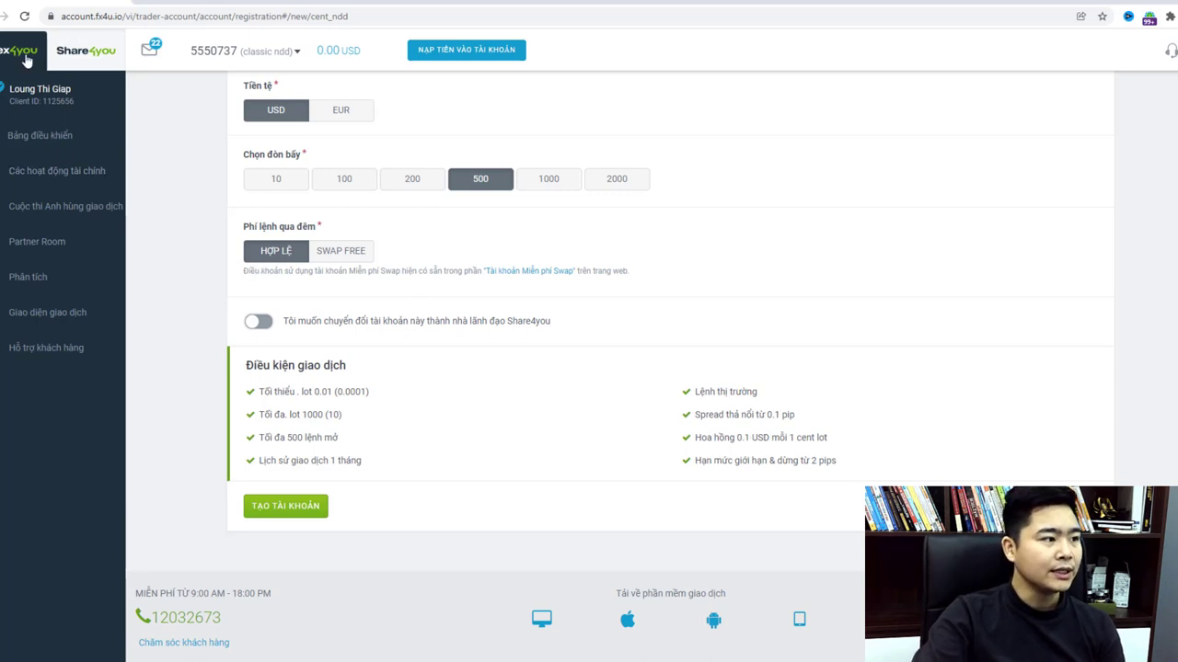
# Step: Return to the account type list, choose Classic and examine its trading conditions, highlighting the spread and commission lines
pyautogui.click(5, 16)
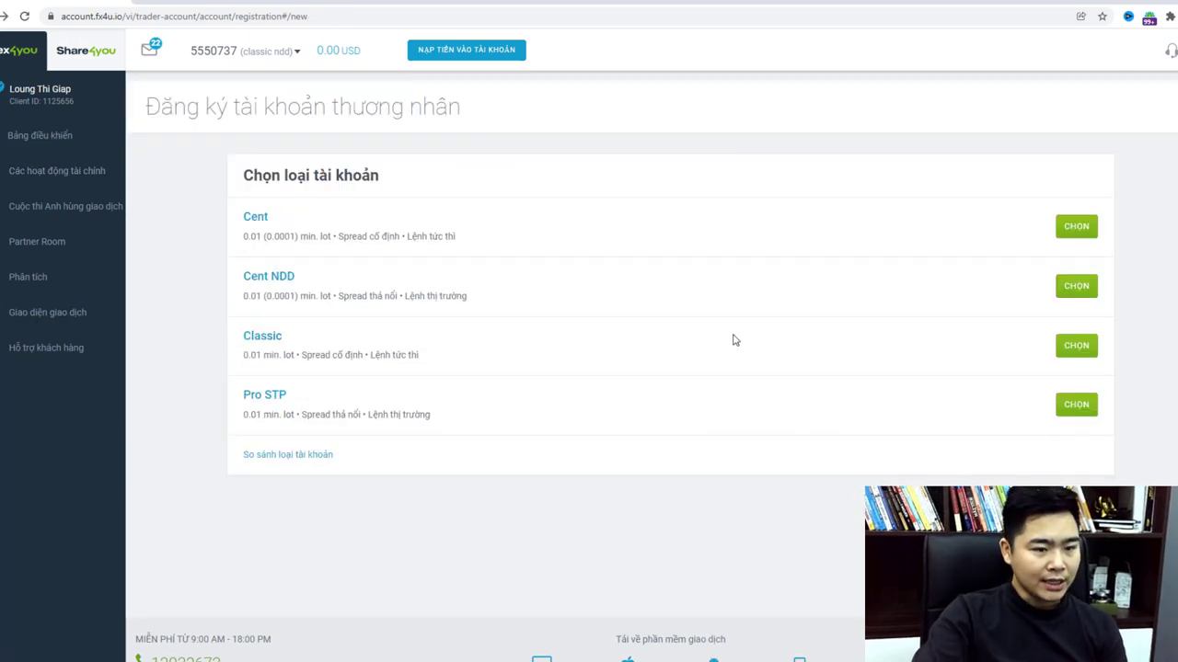
pyautogui.click(1075, 346)
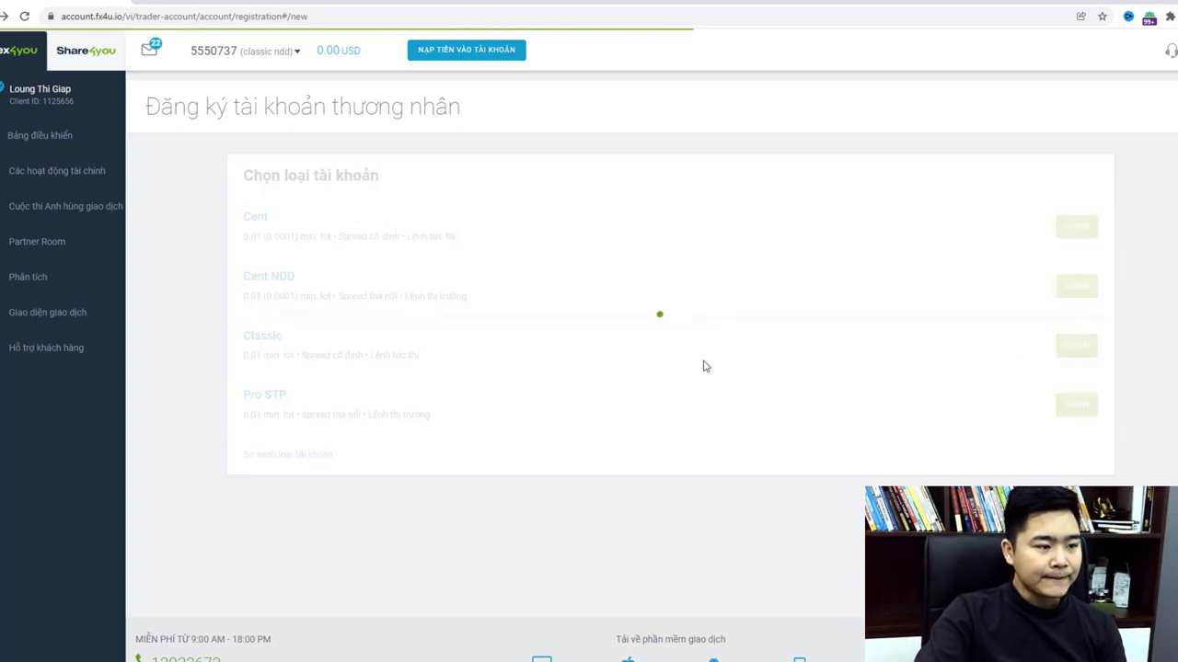
pyautogui.scroll(-2, 673, 388)
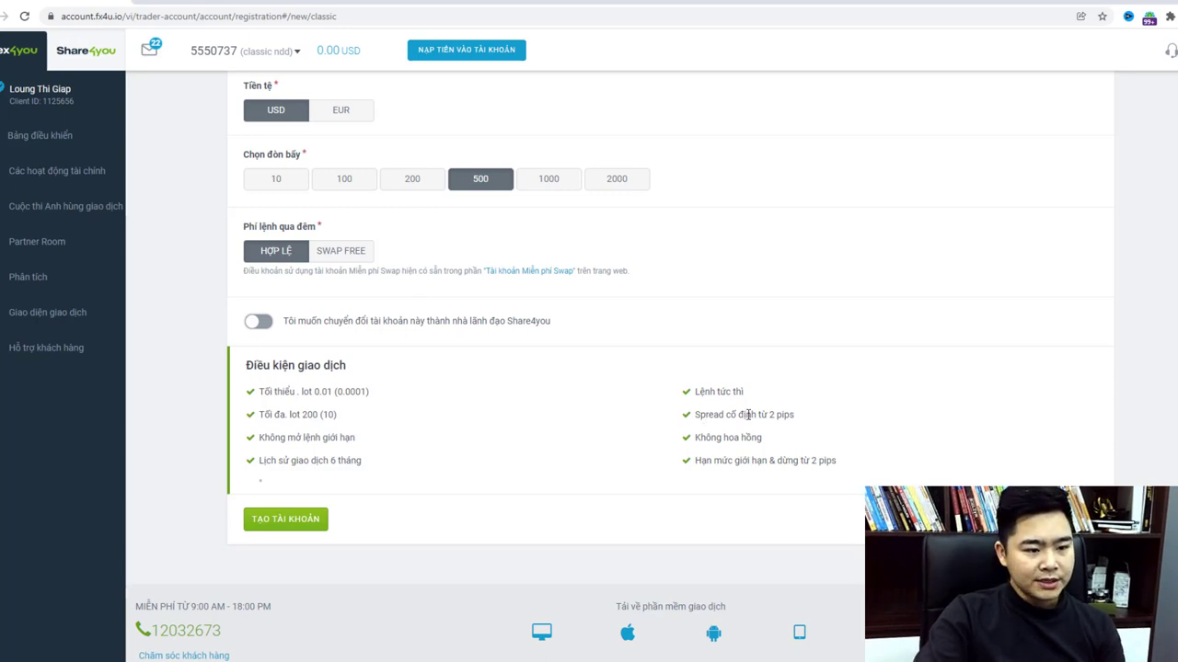
pyautogui.moveTo(795, 415); pyautogui.dragTo(692, 416)
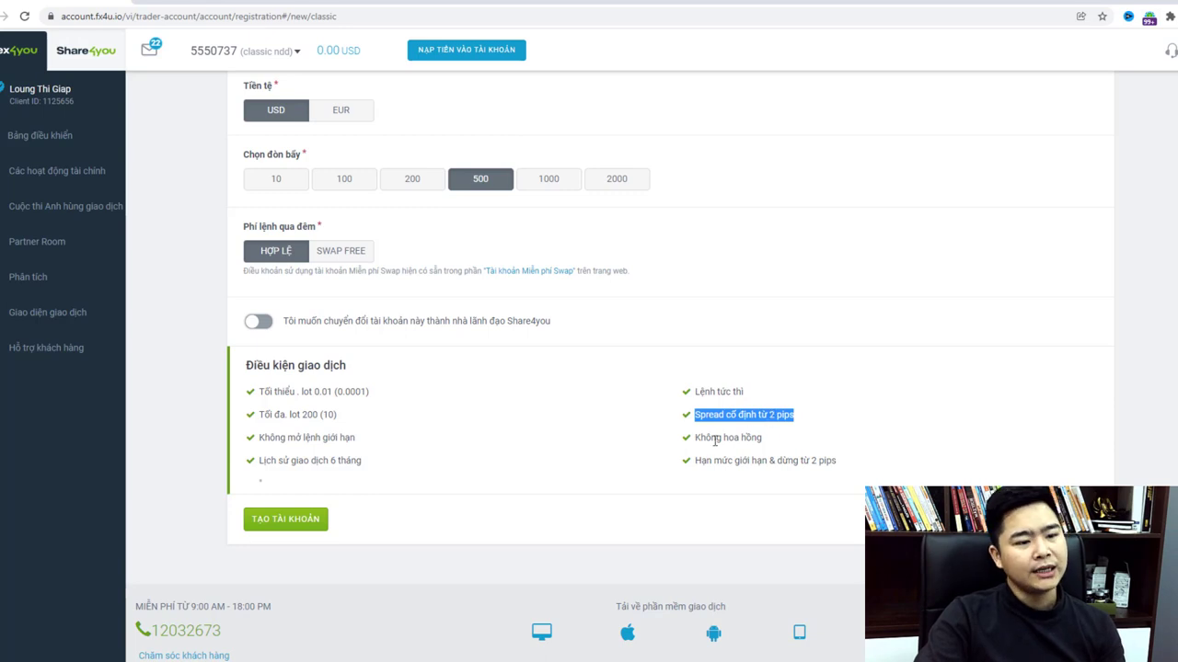
pyautogui.moveTo(759, 439); pyautogui.dragTo(693, 438)
pyautogui.click(794, 414)
pyautogui.moveTo(794, 414); pyautogui.dragTo(695, 415)
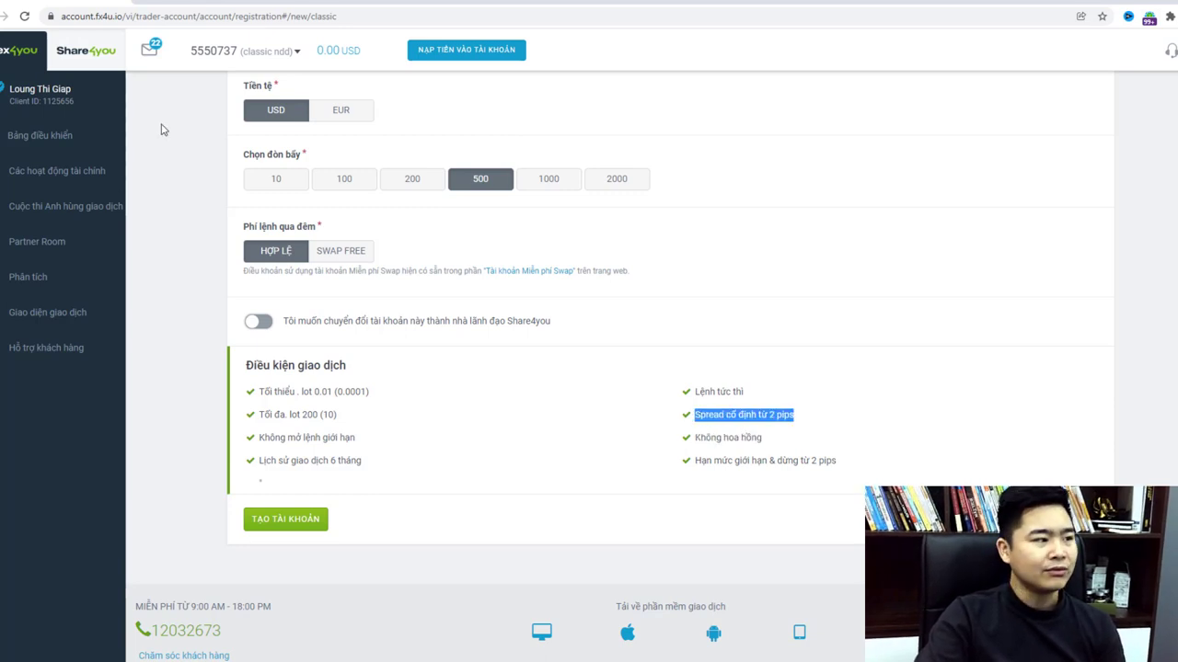
# Step: Return to the account type list, choose Pro STP and examine its order execution, spread and commission conditions
pyautogui.click(4, 16)
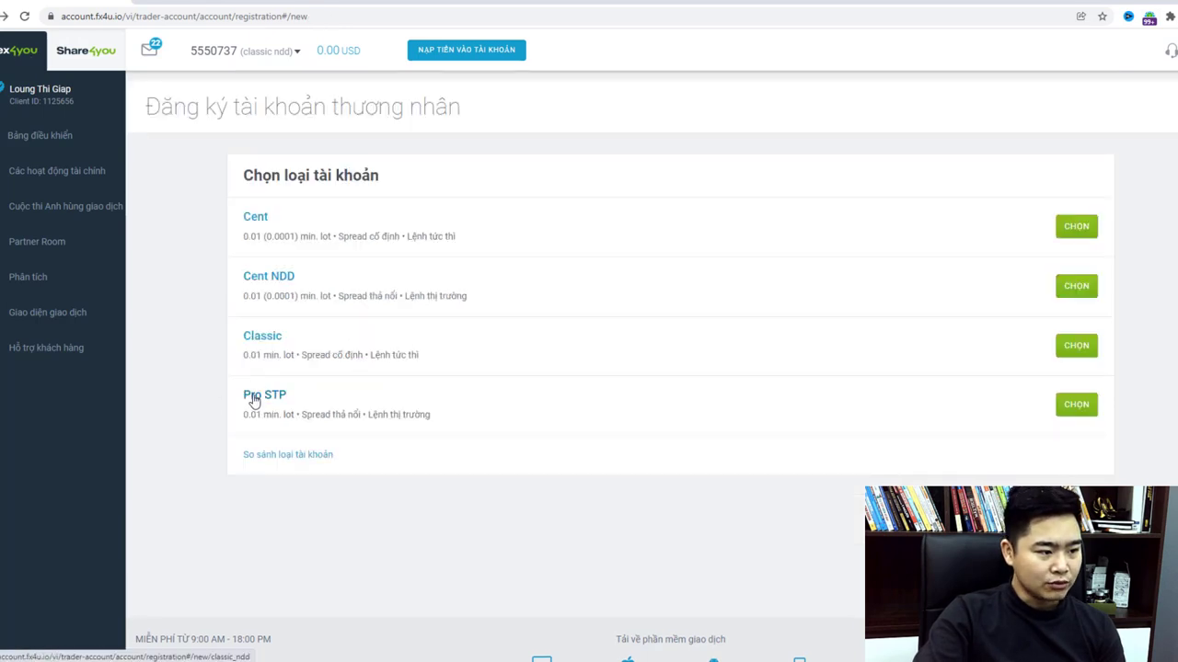
pyautogui.click(1063, 409)
pyautogui.scroll(-3, 884, 433)
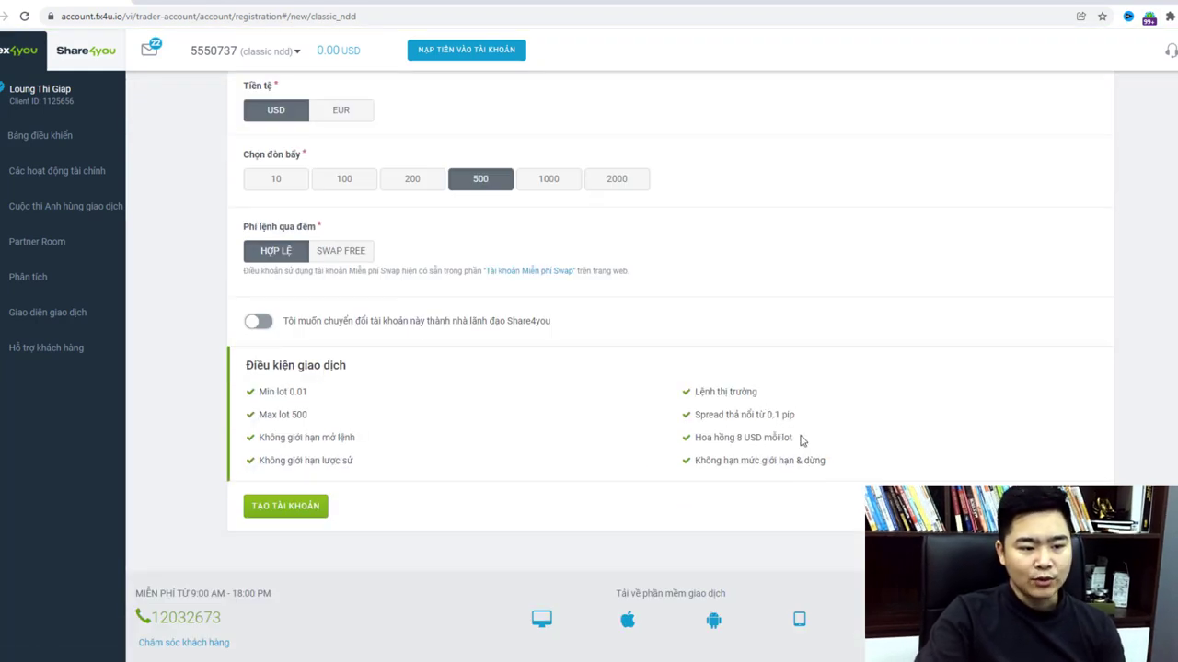
pyautogui.tripleClick(742, 394)
pyautogui.click(786, 399)
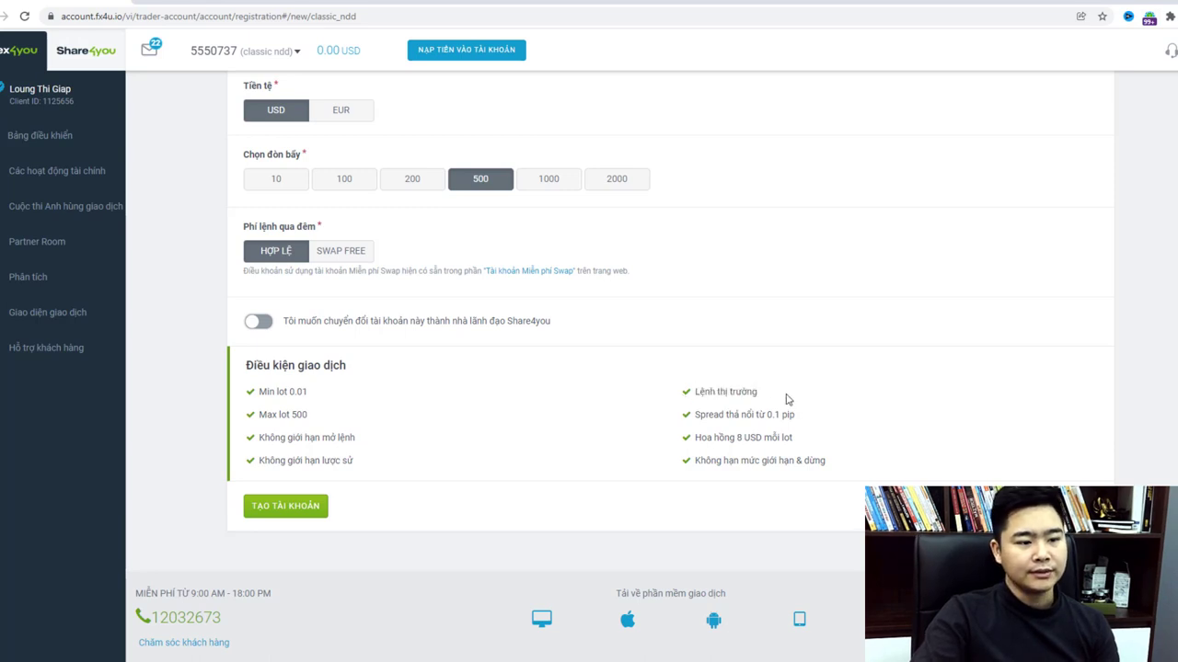
# Step: Examine the Pro STP market execution, maximum lot and unlimited open orders conditions, highlighting each of these lines
pyautogui.tripleClick(760, 396)
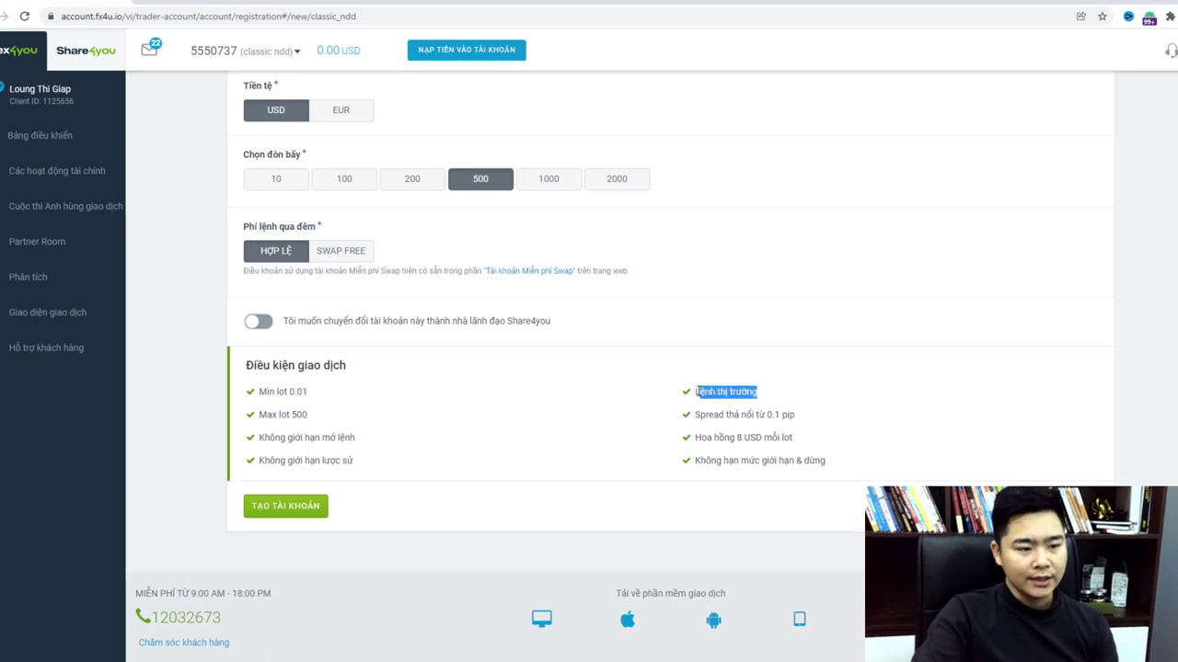
pyautogui.click(791, 387)
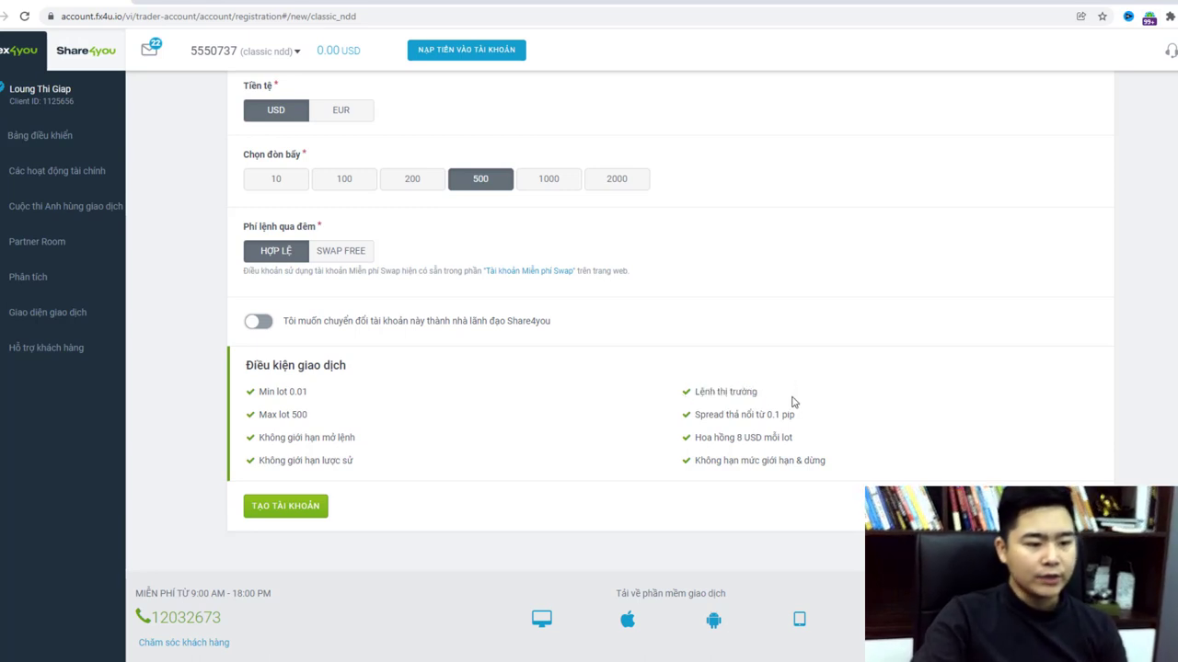
pyautogui.click(339, 408)
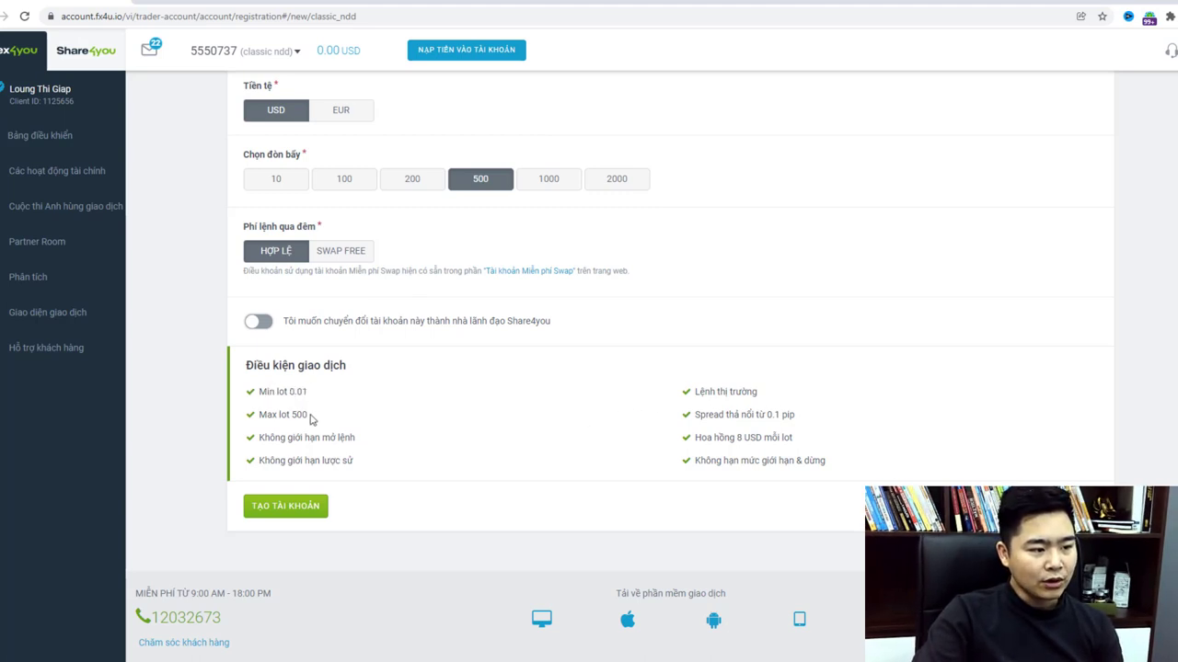
pyautogui.tripleClick(307, 414)
pyautogui.click(359, 439)
pyautogui.moveTo(359, 440); pyautogui.dragTo(269, 440)
pyautogui.click(353, 448)
pyautogui.scroll(2, 497, 387)
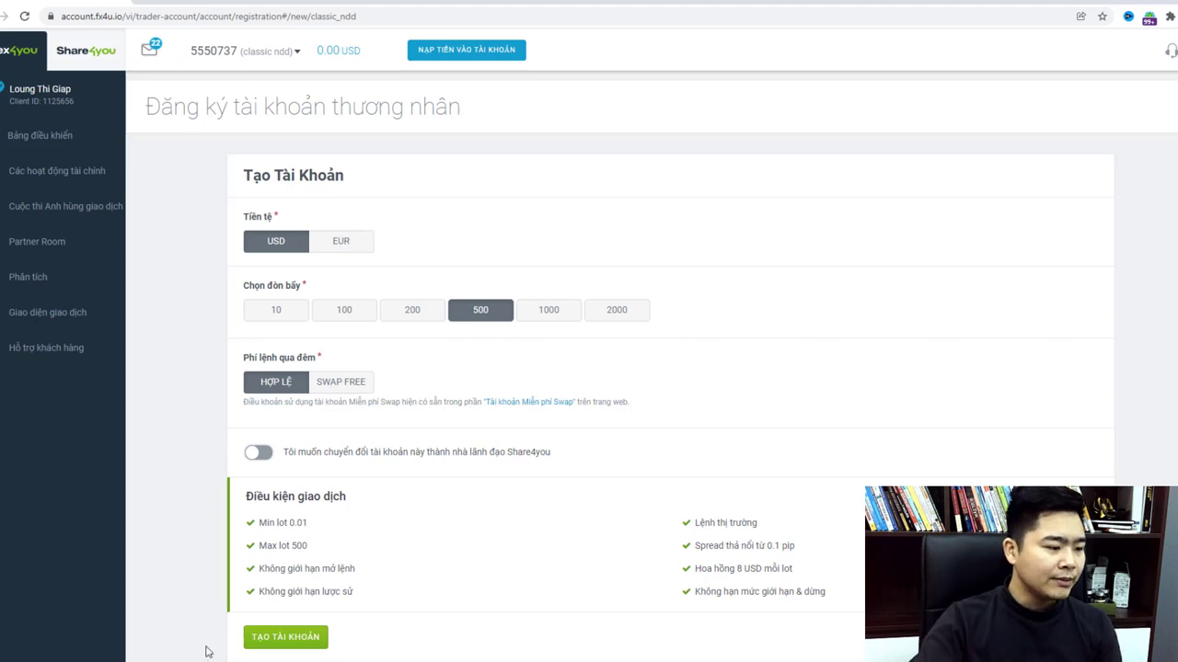
# Step: Switch to the TradingView gold chart and draw a freehand right-pointing arrowhead over the recent candle's upper wick
pyautogui.click(156, 614)
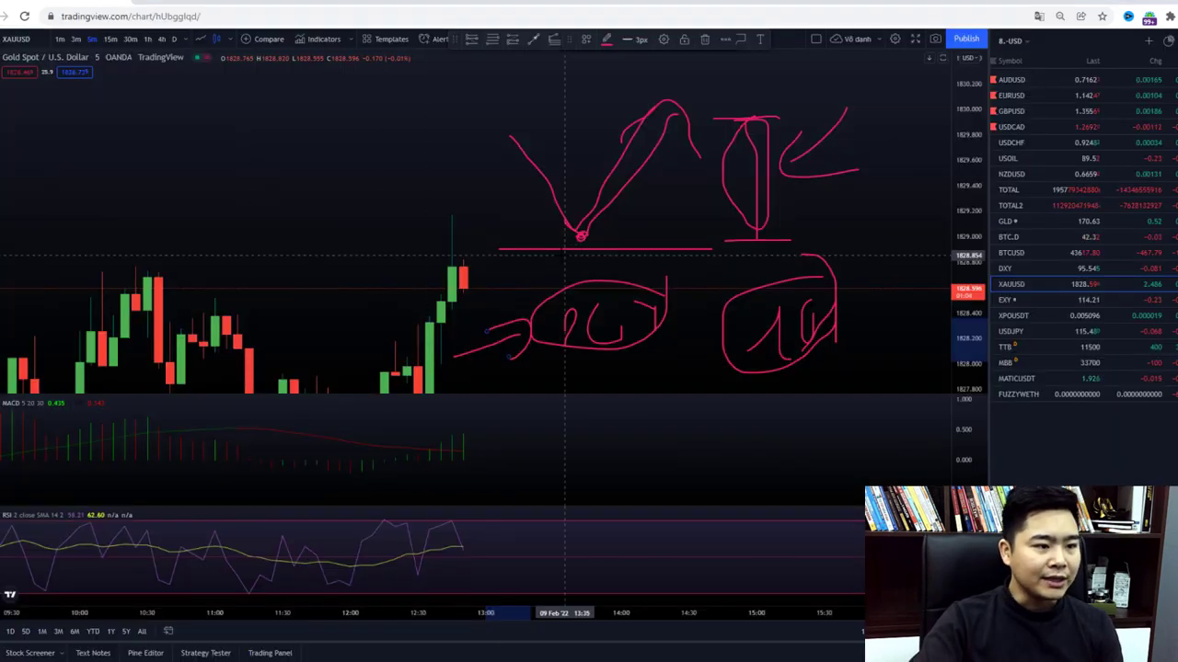
pyautogui.scroll(-1, 599, 249)
pyautogui.moveTo(474, 173)
pyautogui.mouseDown()
pyautogui.moveTo(525, 196)
pyautogui.moveTo(482, 236)
pyautogui.mouseUp()
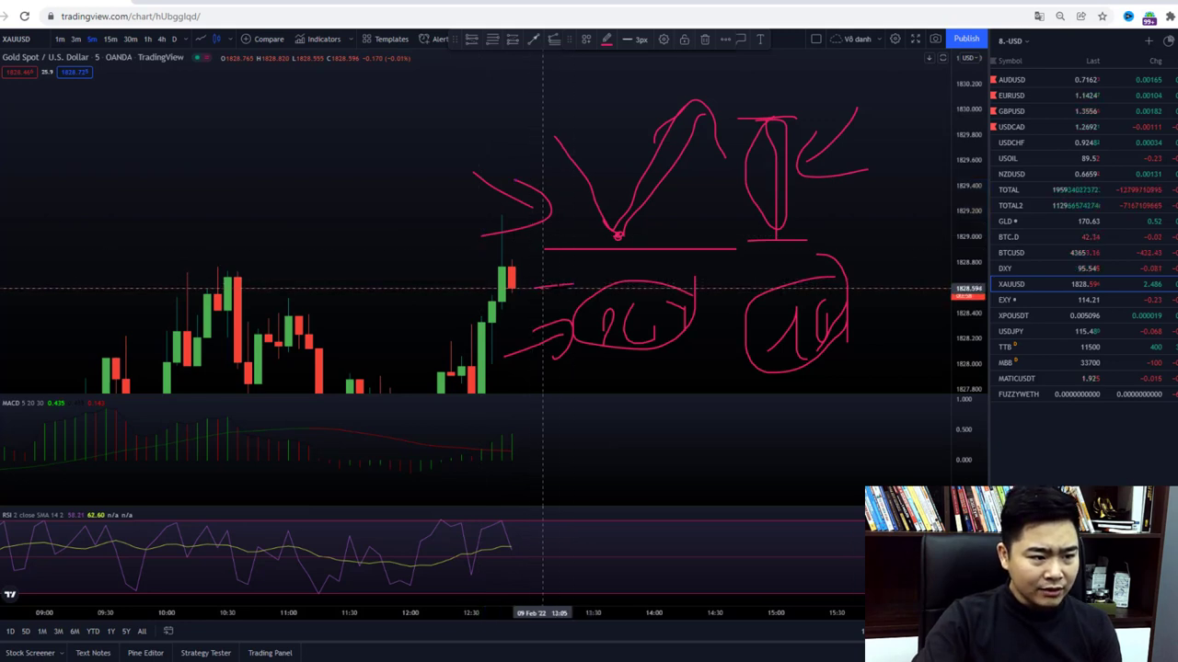
# Step: Brush two thick bands of short horizontal strokes just beside the latest candle, with a thin line between them
pyautogui.moveTo(563, 301)
pyautogui.mouseDown()
pyautogui.moveTo(539, 296)
pyautogui.moveTo(552, 306)
pyautogui.moveTo(543, 314)
pyautogui.mouseUp()
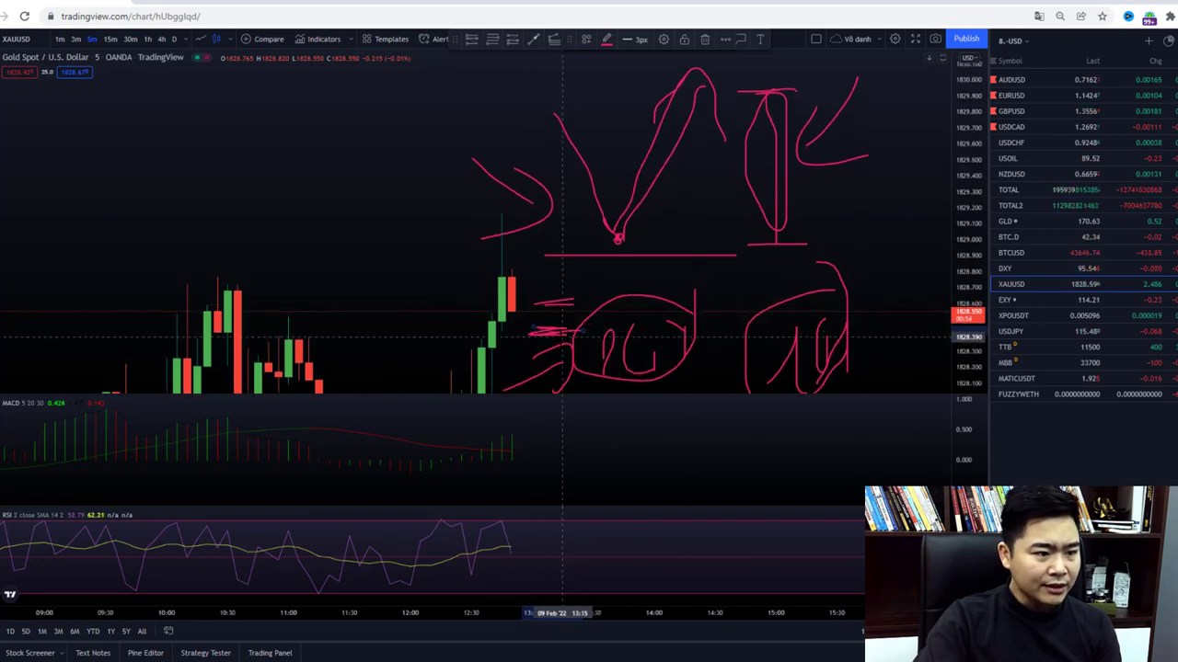
pyautogui.moveTo(539, 333)
pyautogui.mouseDown()
pyautogui.moveTo(576, 335)
pyautogui.moveTo(541, 311)
pyautogui.moveTo(587, 303)
pyautogui.mouseUp()
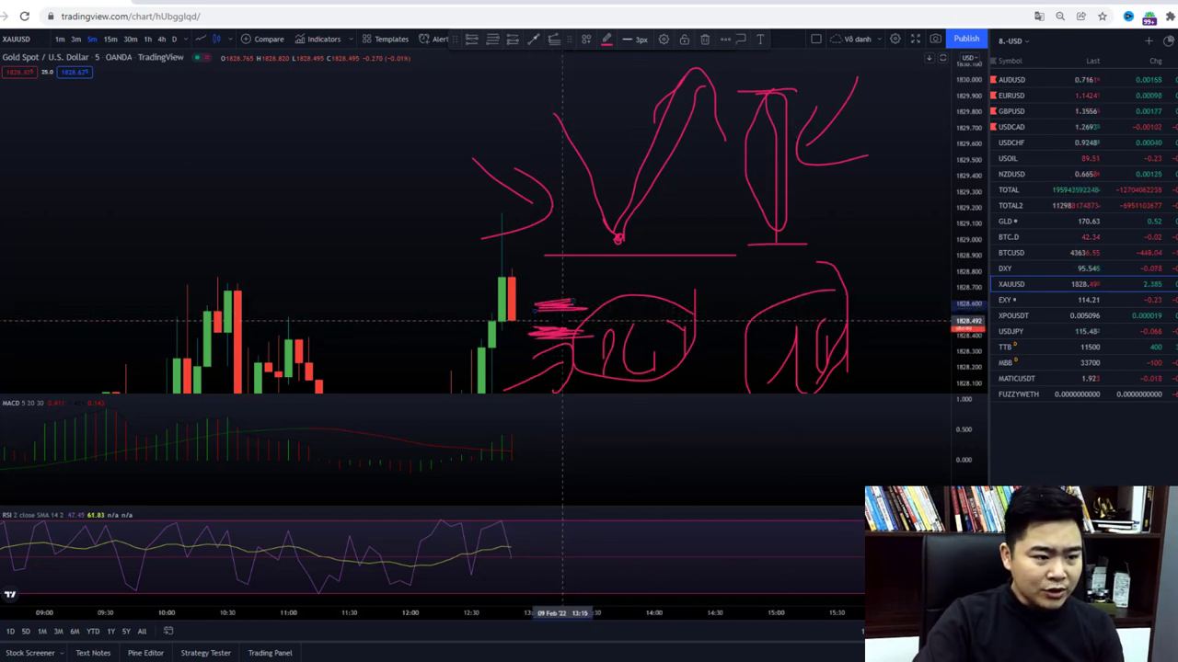
pyautogui.moveTo(558, 320); pyautogui.dragTo(589, 314)
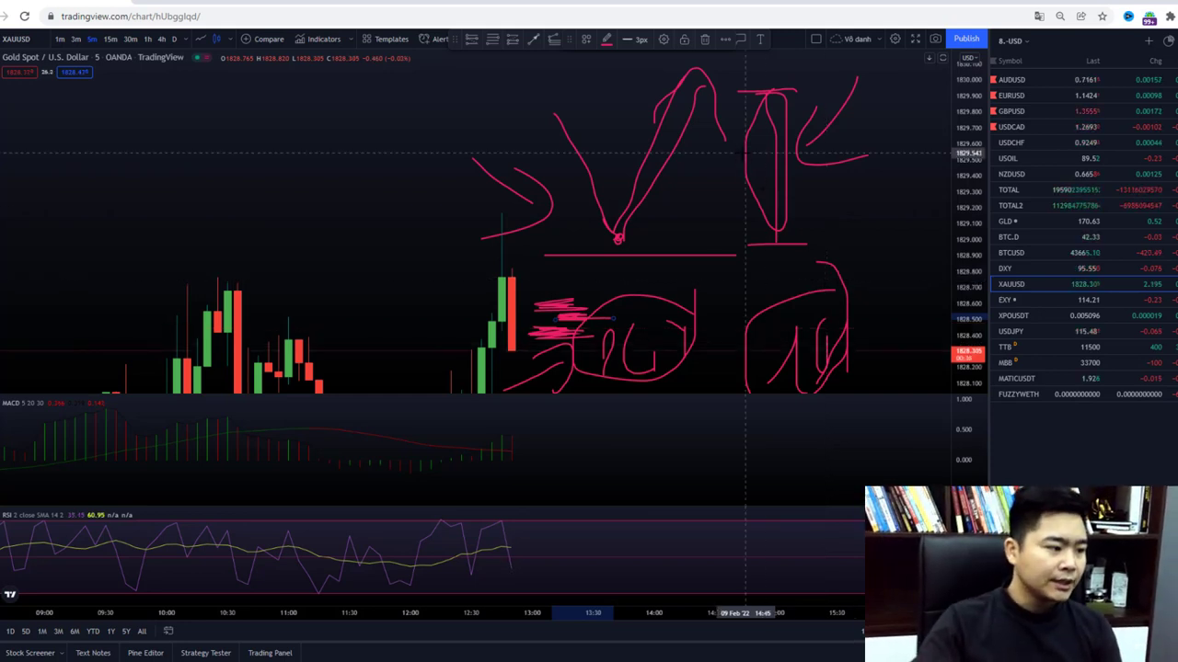
pyautogui.moveTo(974, 138); pyautogui.dragTo(974, 230)
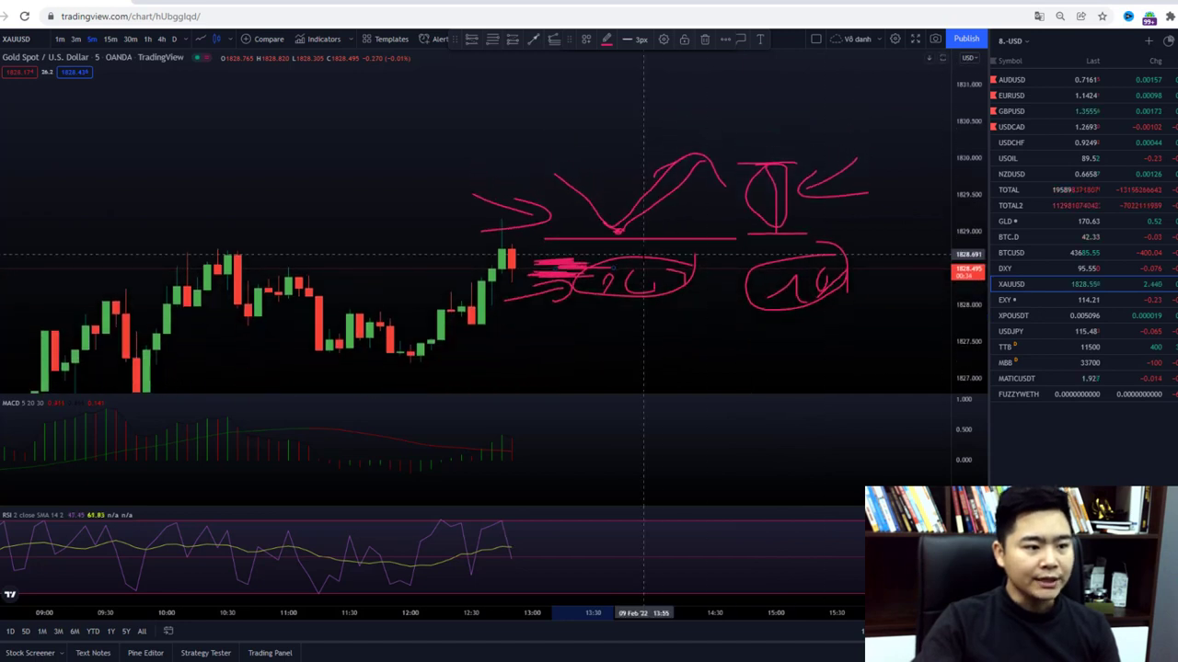
pyautogui.scroll(-2, 637, 241)
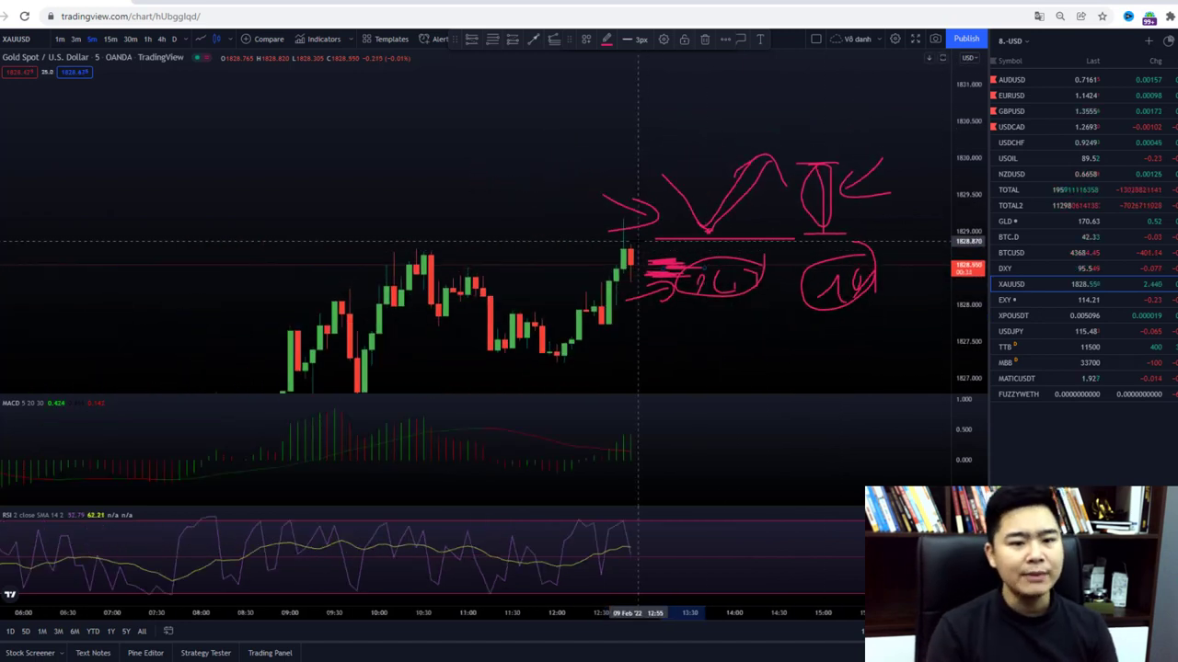